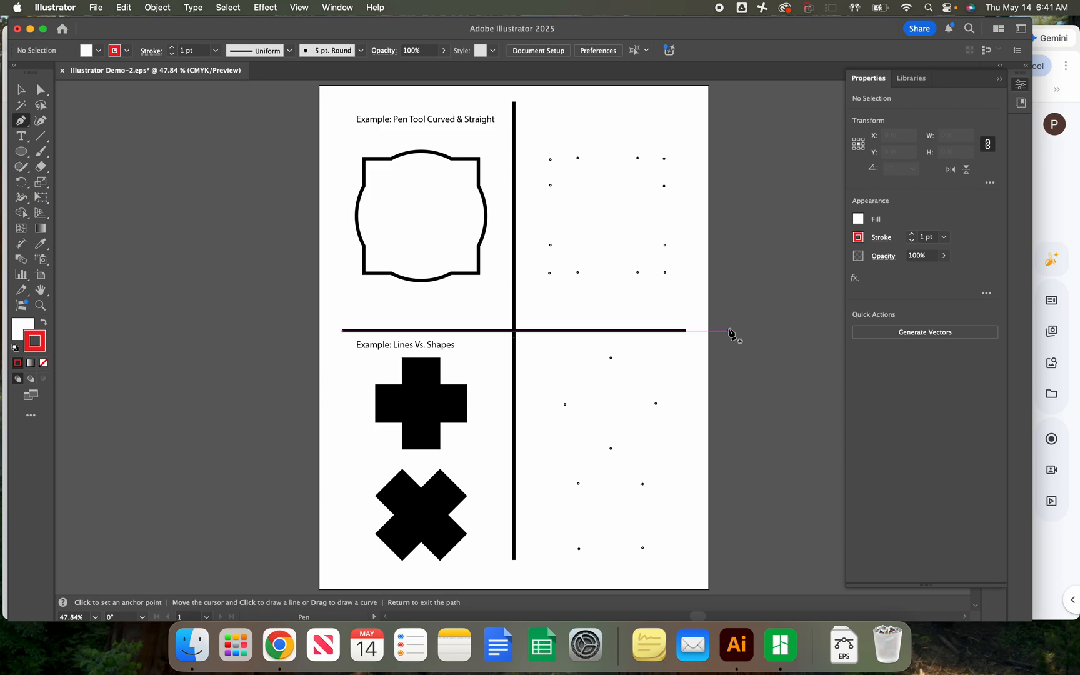
Trace the frame's top edge with the Pen tool over the upper dots, with square corners and an outward curve between the two middle dots
key(Return)
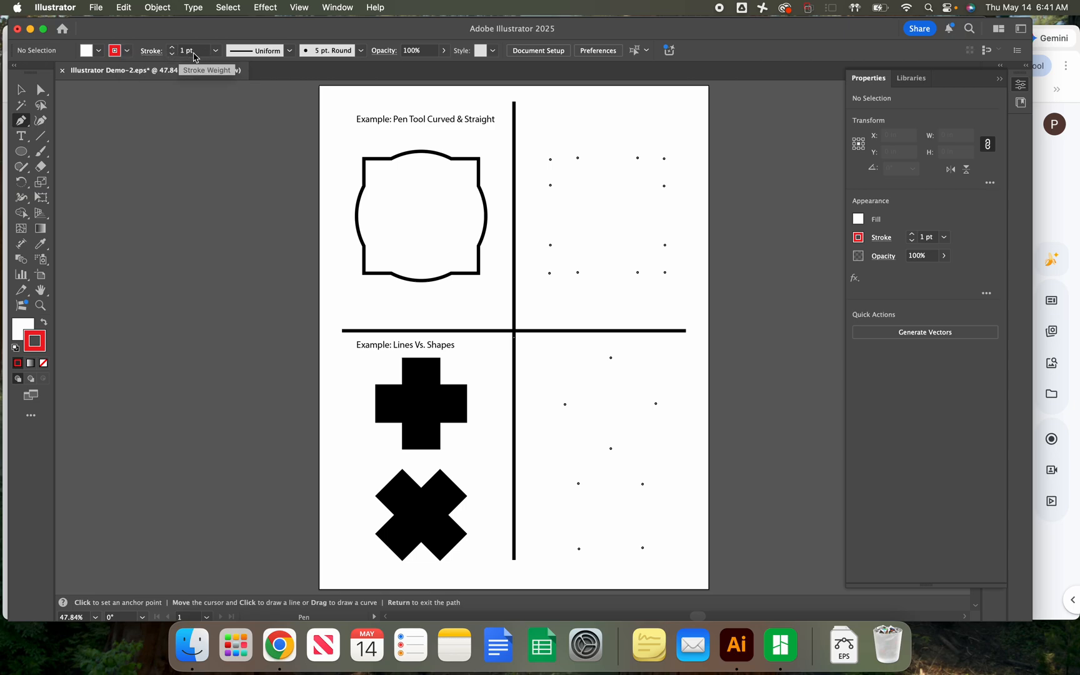
click(551, 186)
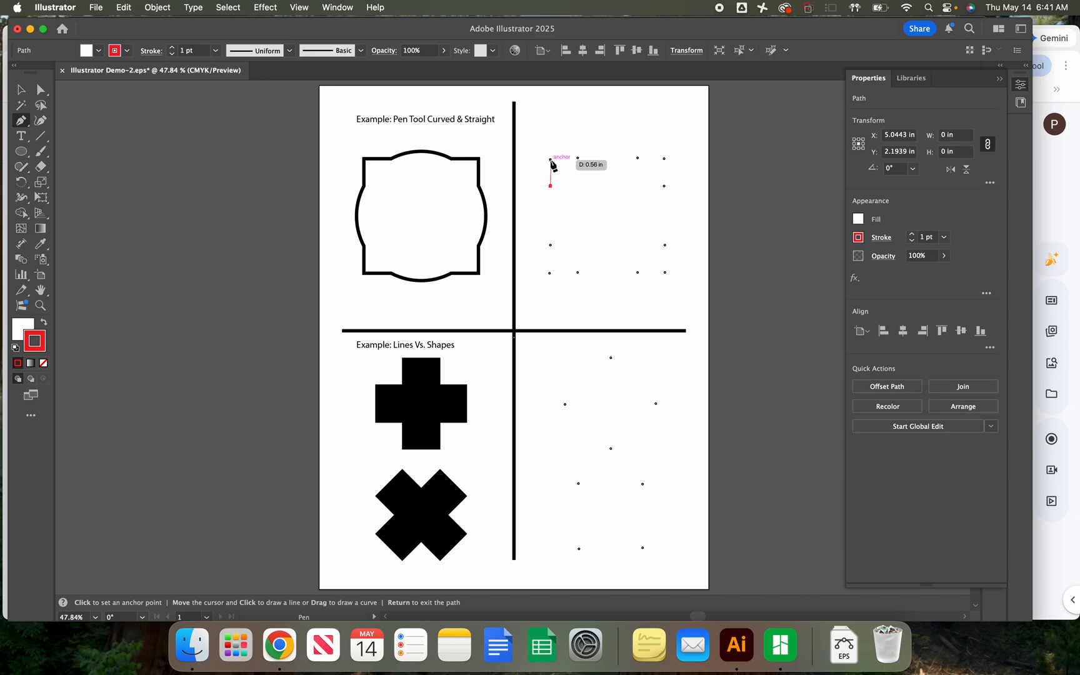
click(550, 159)
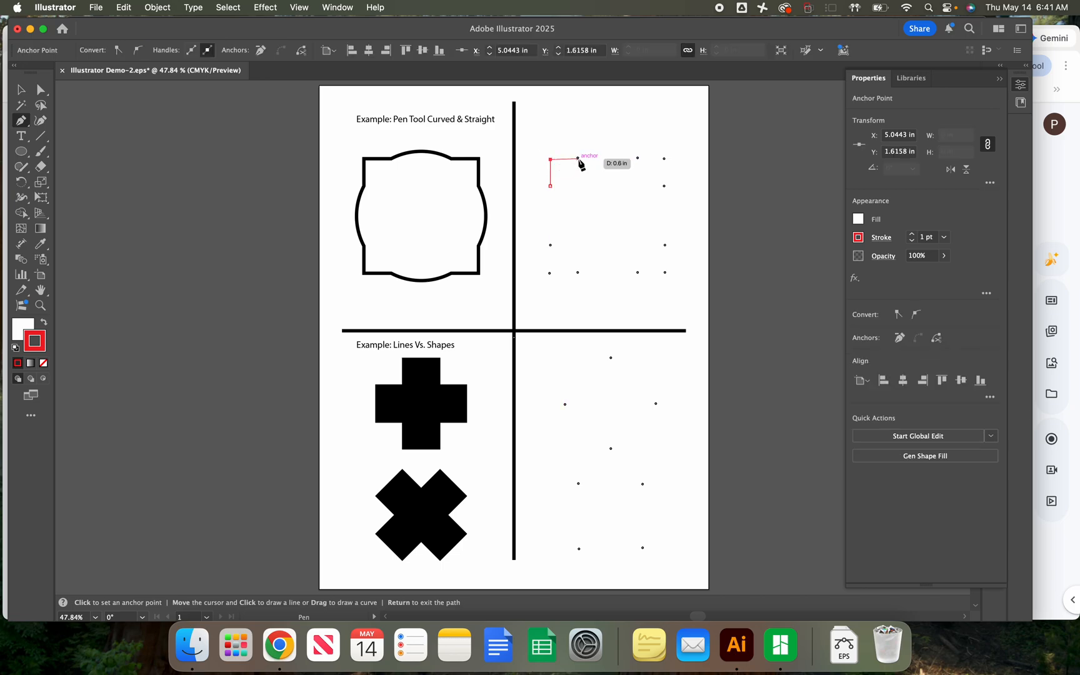
click(578, 159)
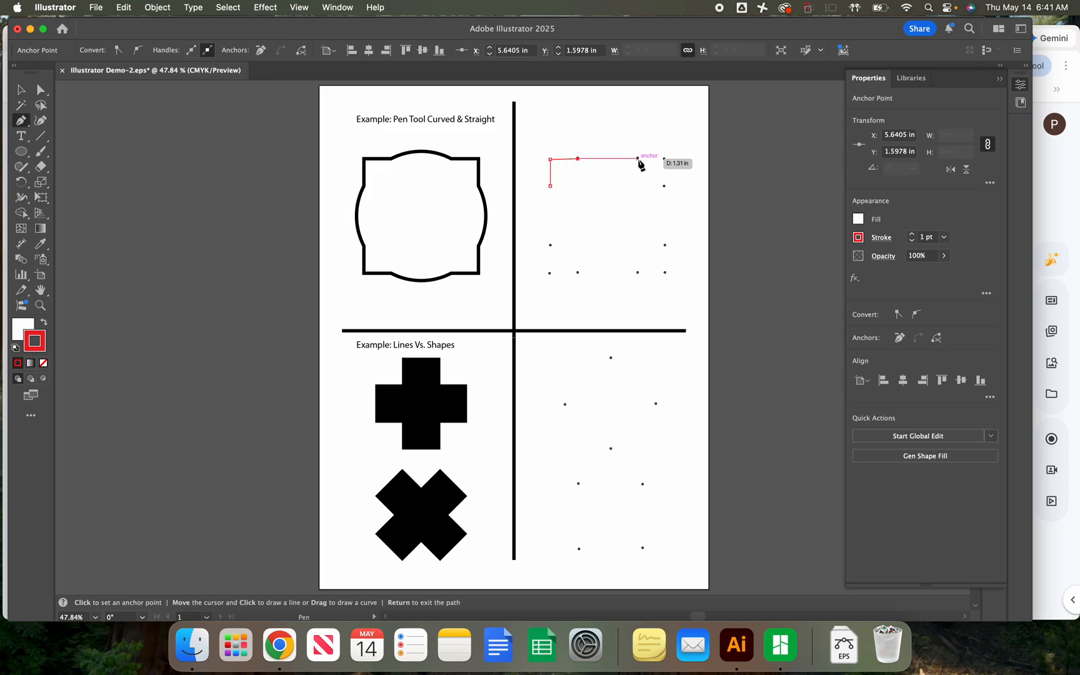
drag(637, 159, 665, 174)
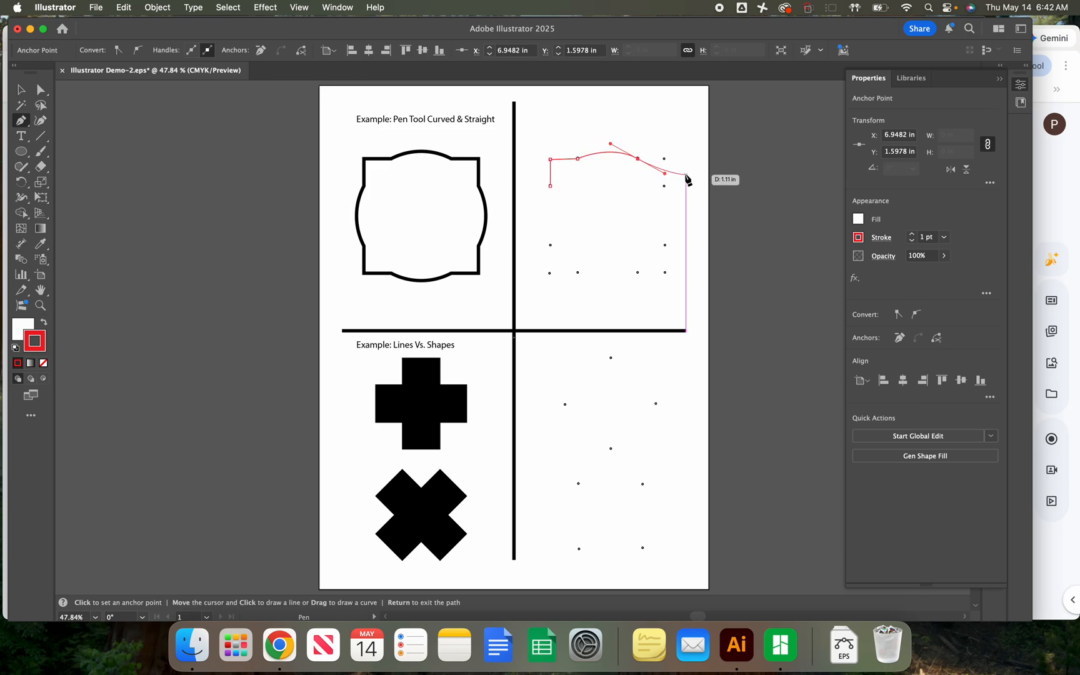
click(639, 164)
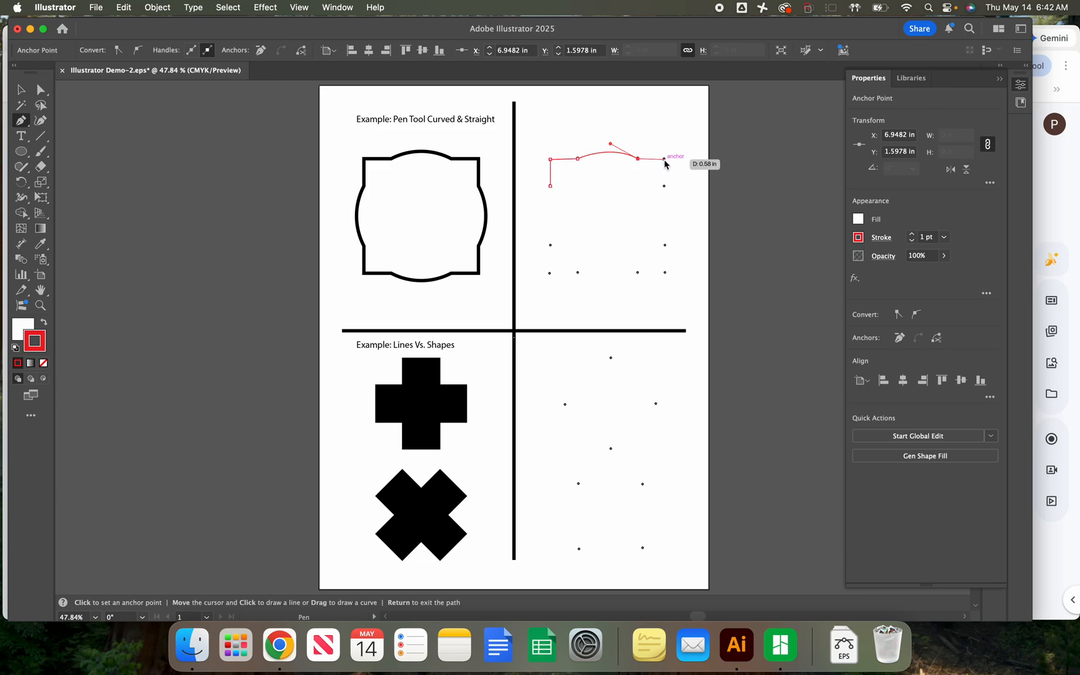
click(663, 158)
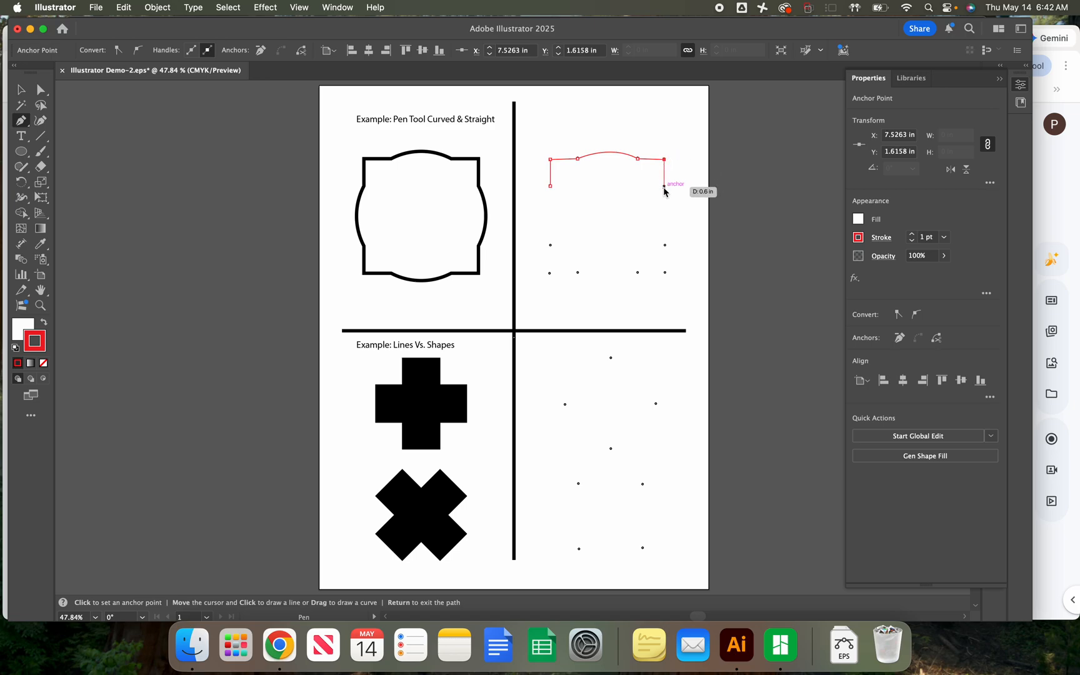
click(663, 186)
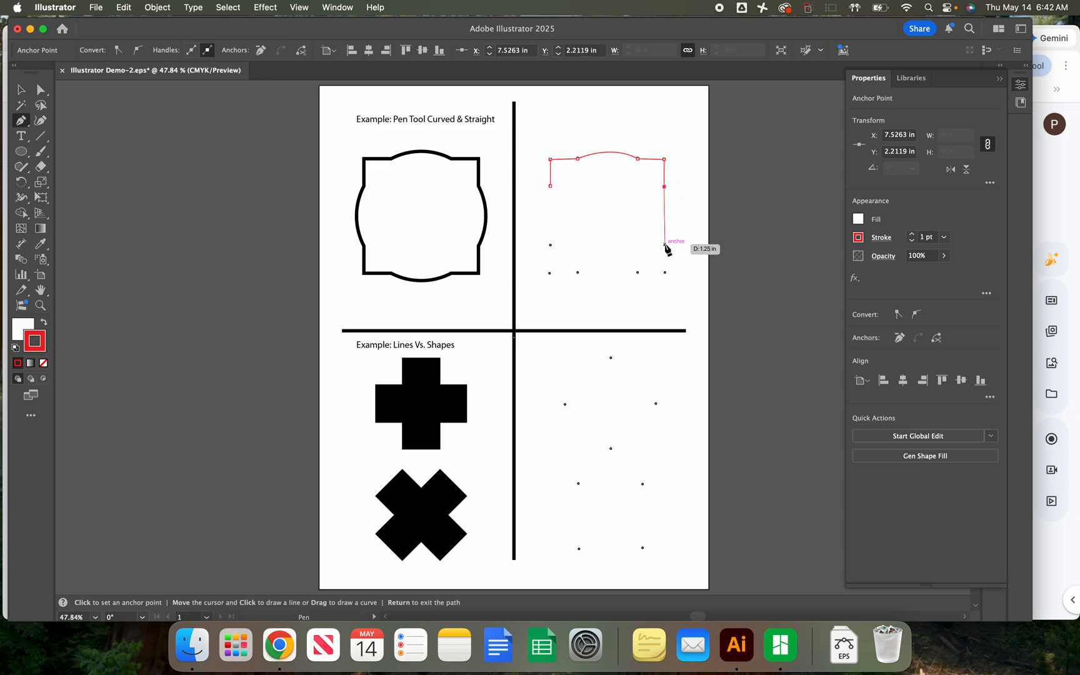
Continue the path with an outward curve down the right side and a square lower-right corner to the first bottom dot
drag(664, 245, 638, 273)
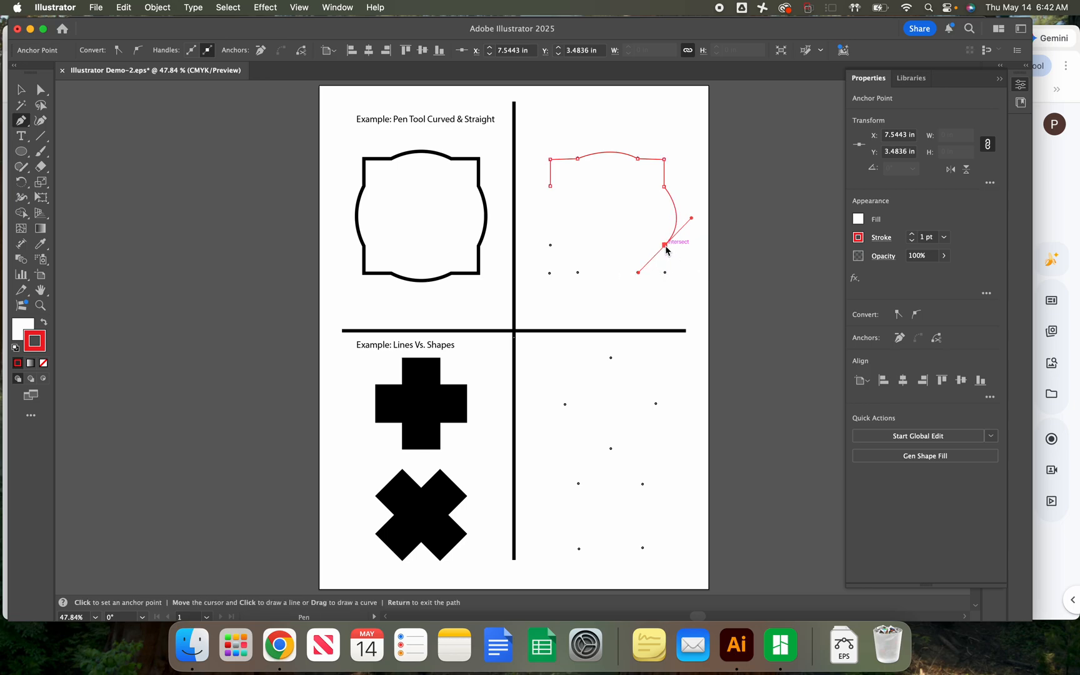
click(665, 246)
click(665, 273)
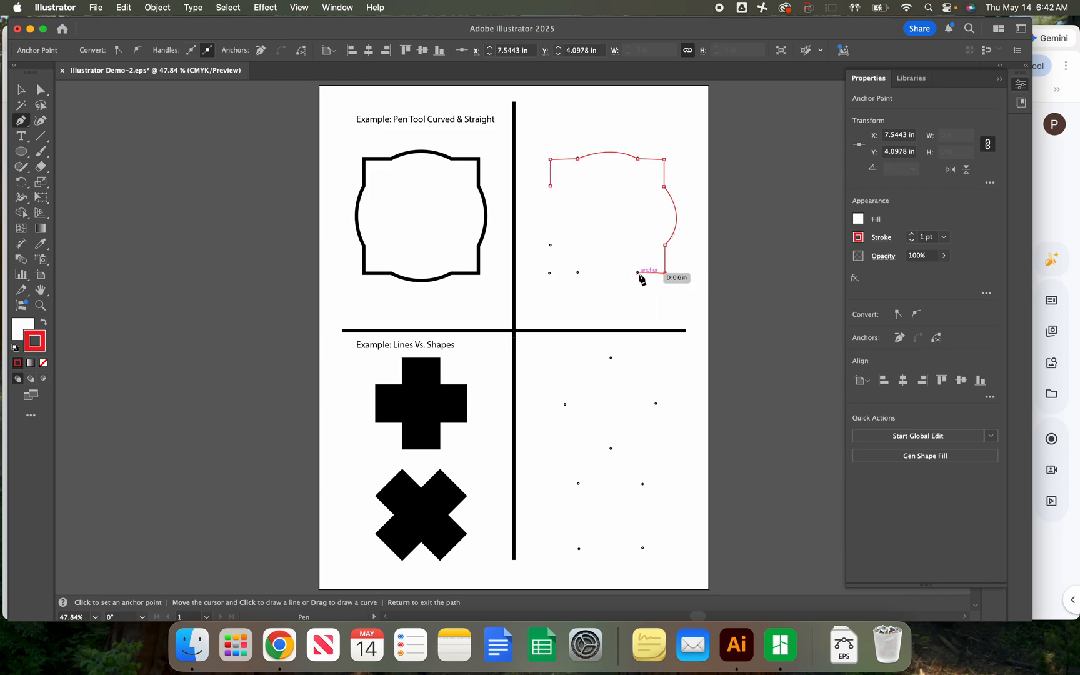
click(637, 274)
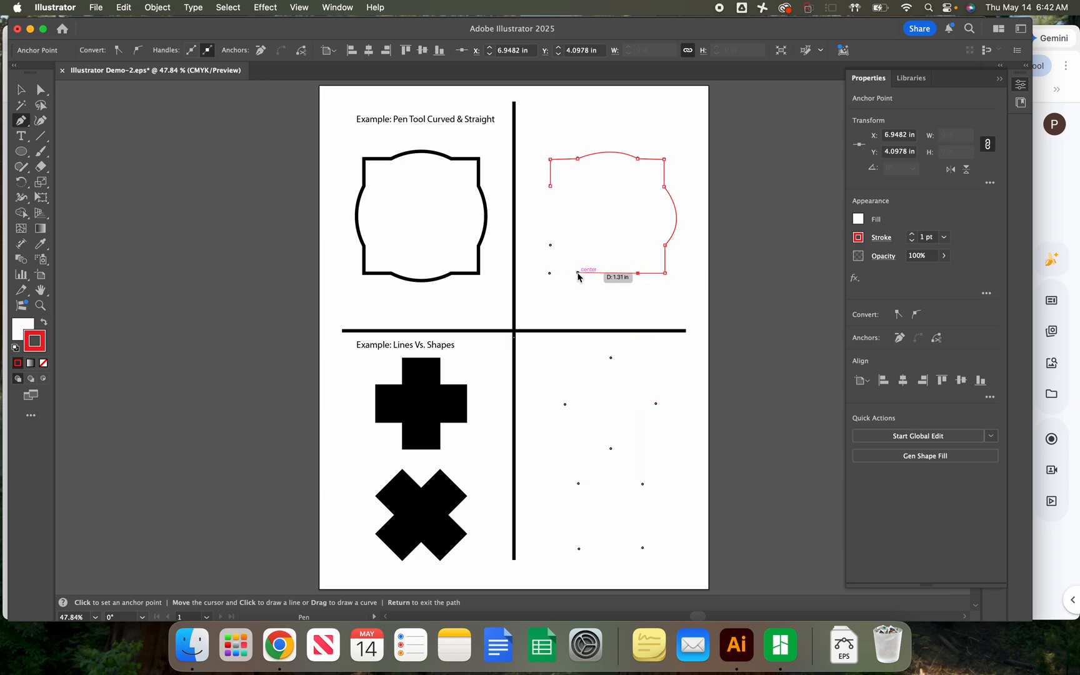
Add the curved bottom edge and square lower-left corner, and close the path with an outward curve on the left side
drag(578, 273, 550, 246)
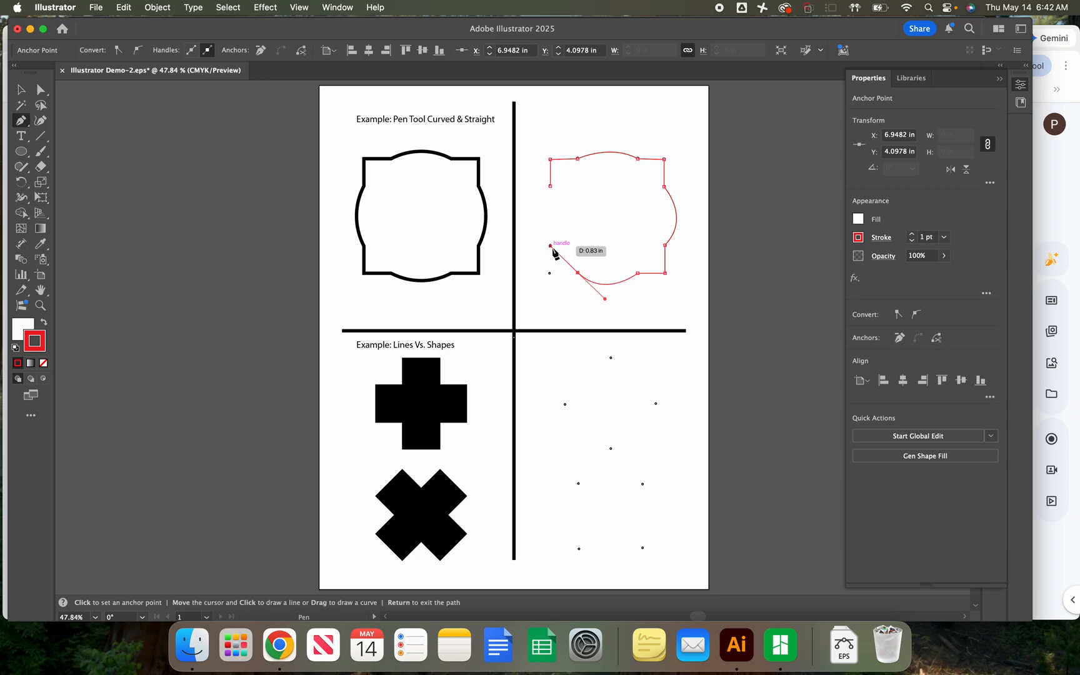
click(578, 275)
drag(550, 273, 553, 265)
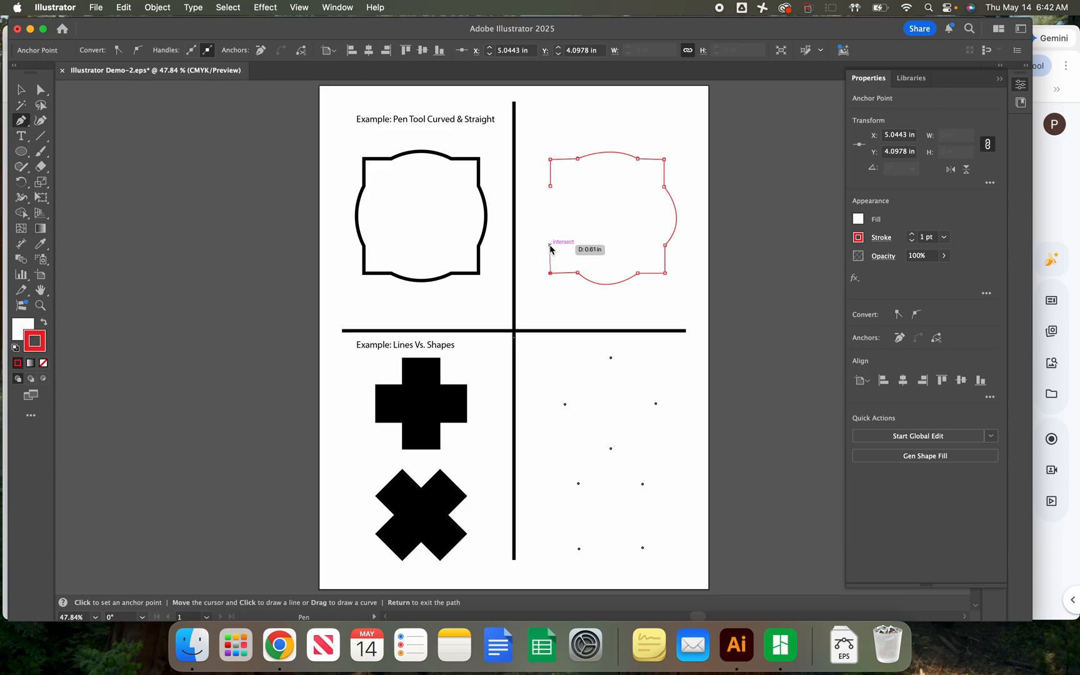
click(549, 246)
drag(550, 187, 578, 163)
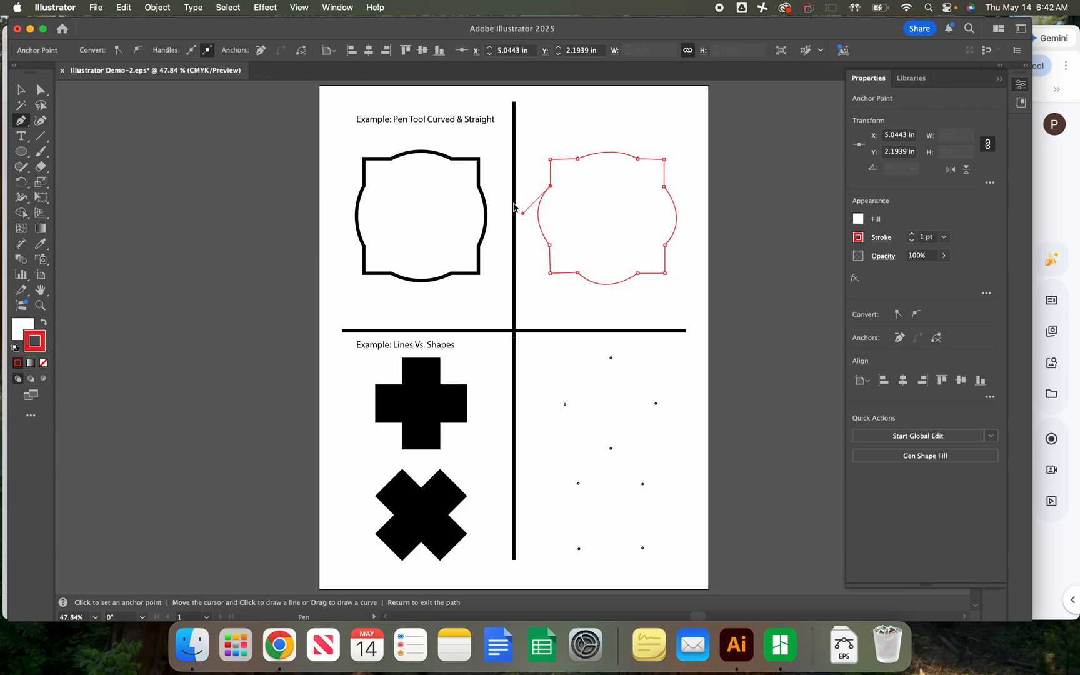
Refine the bulges on all four sides of the traced frame by adjusting their direction handles to match the black example
click(41, 89)
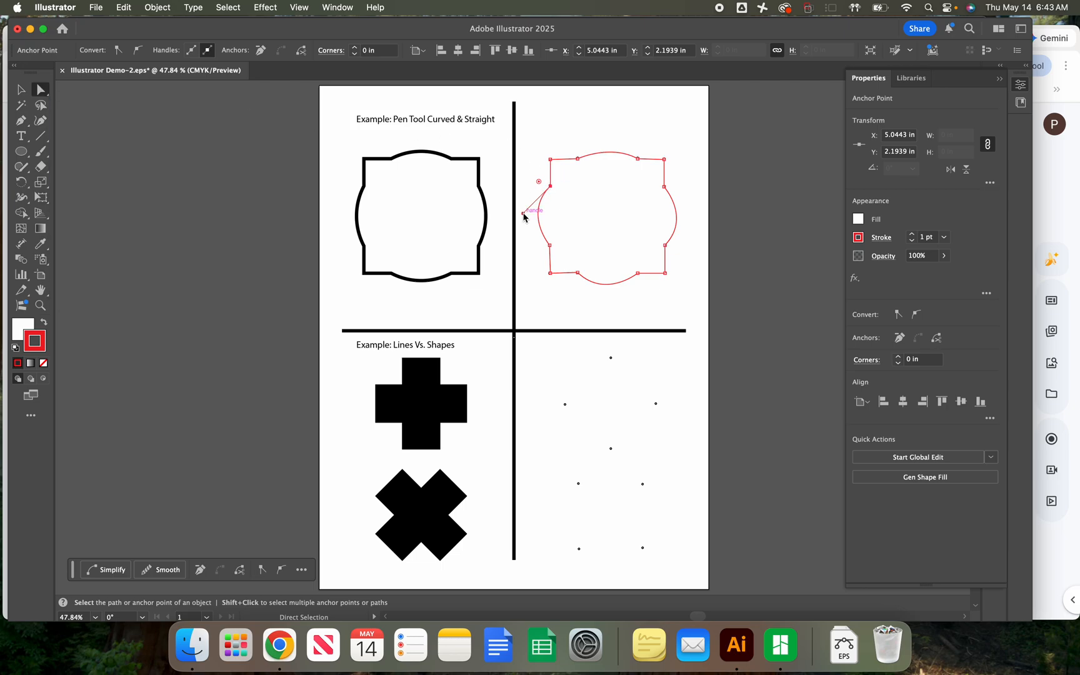
click(610, 157)
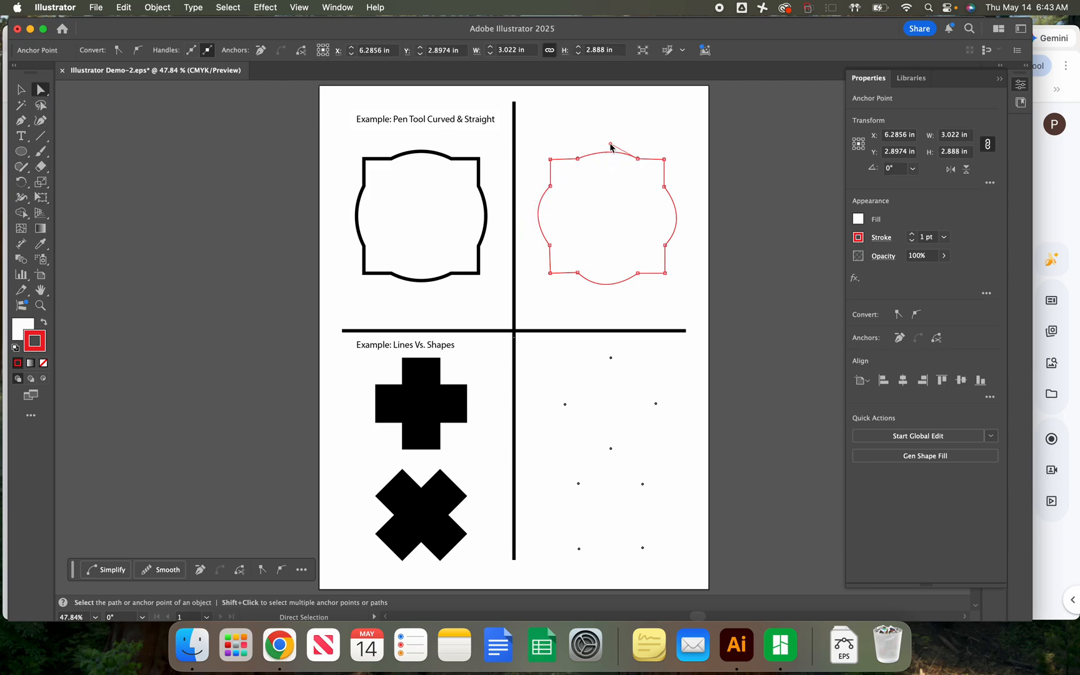
drag(611, 146, 610, 144)
drag(691, 218, 677, 218)
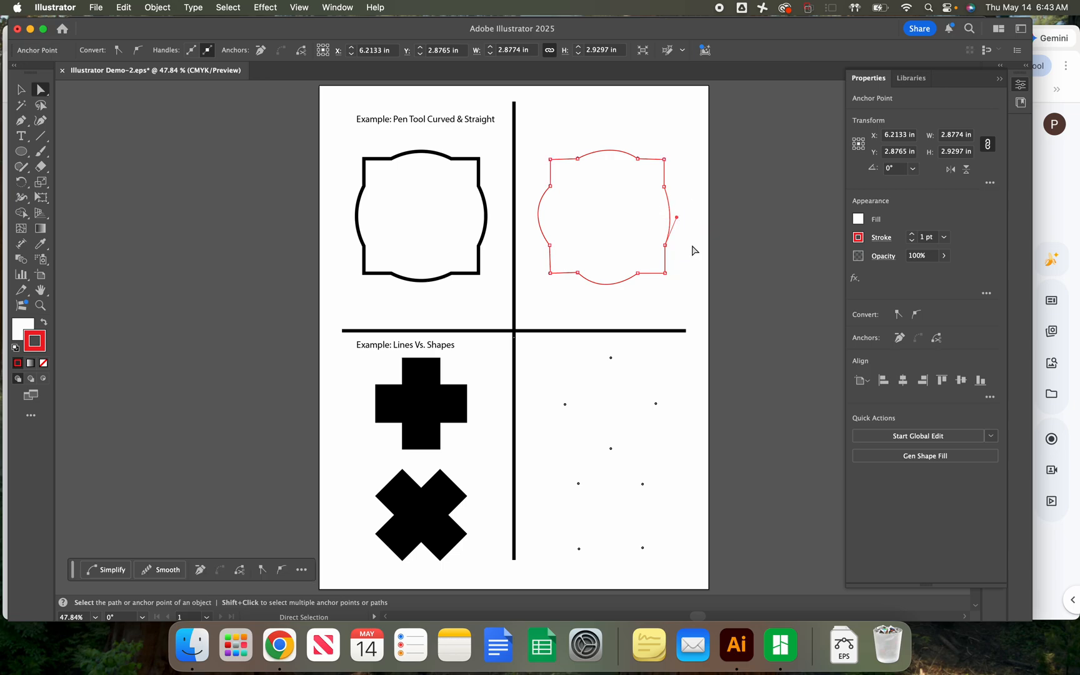
click(607, 286)
drag(604, 300, 609, 290)
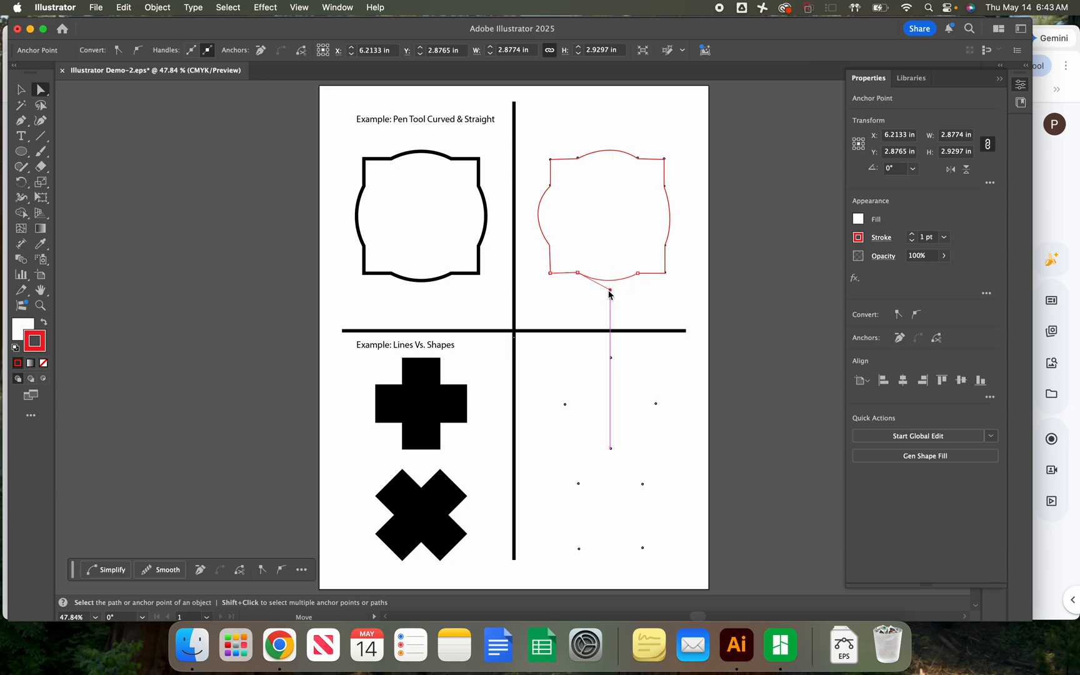
click(539, 219)
drag(523, 213, 533, 215)
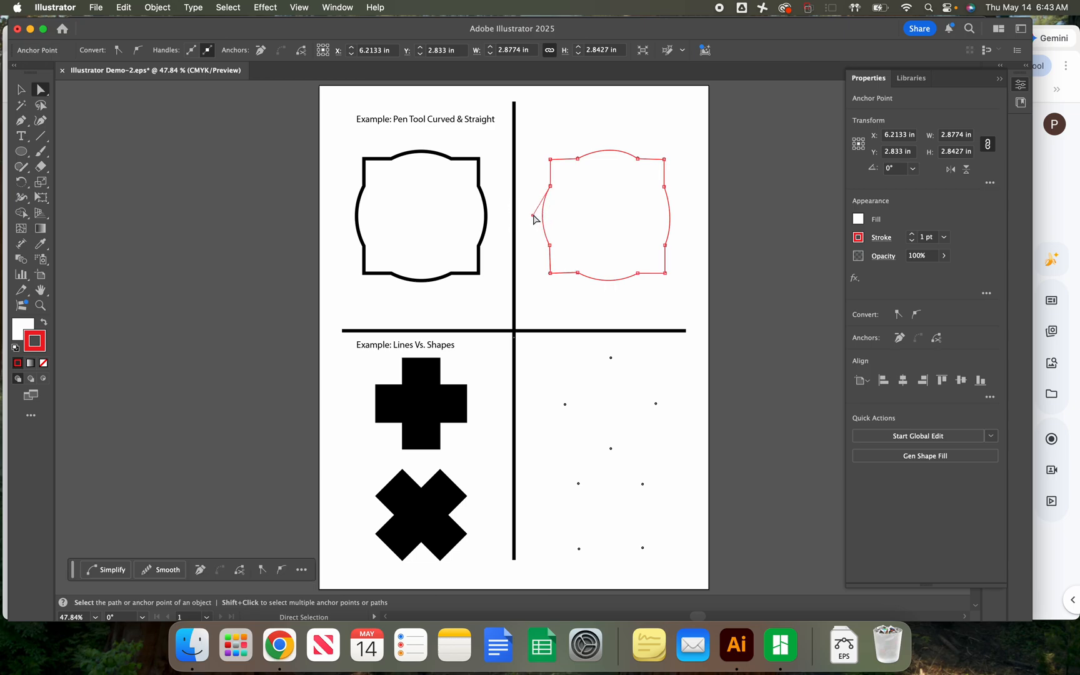
click(635, 303)
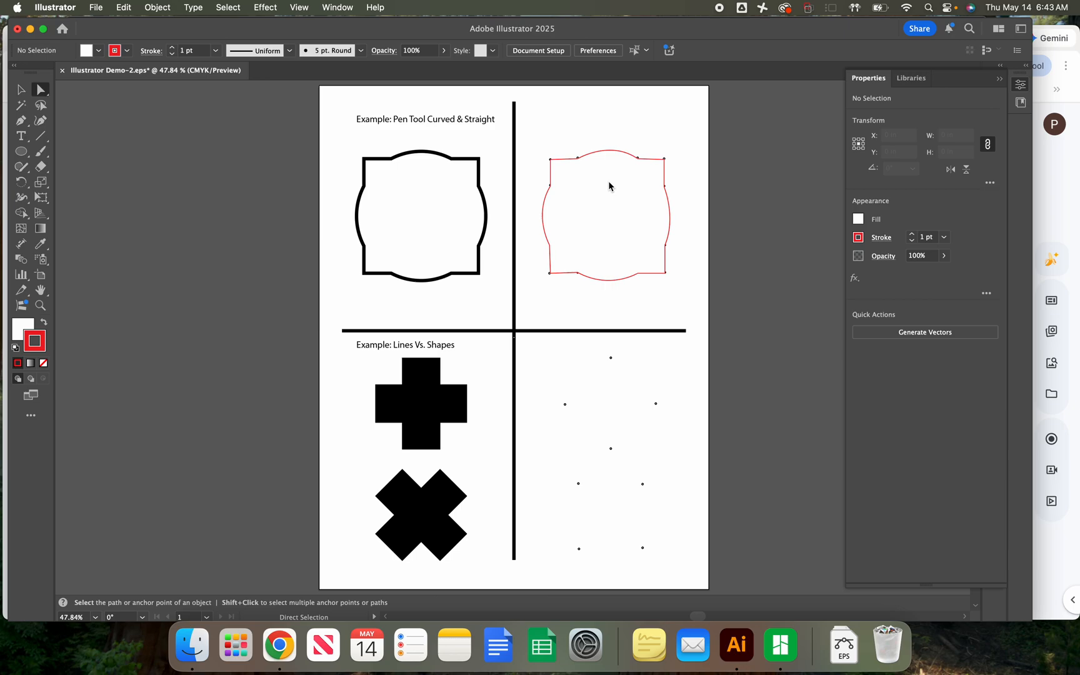
Set the stroke weight of the red traced frame to 5 pt and deselect it
click(21, 90)
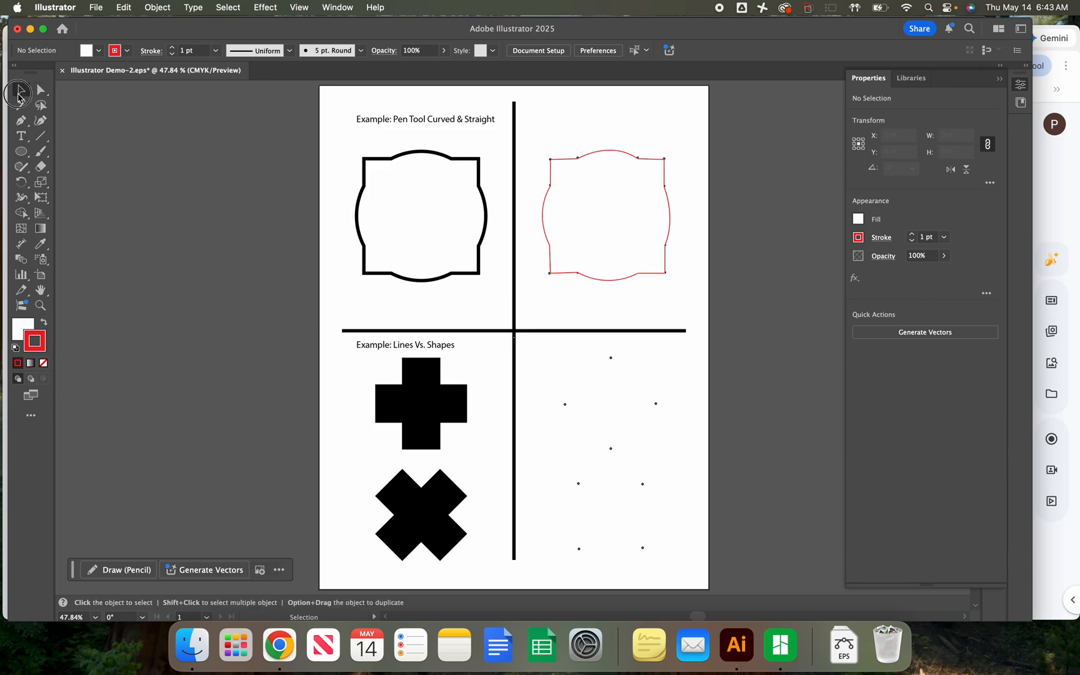
click(618, 155)
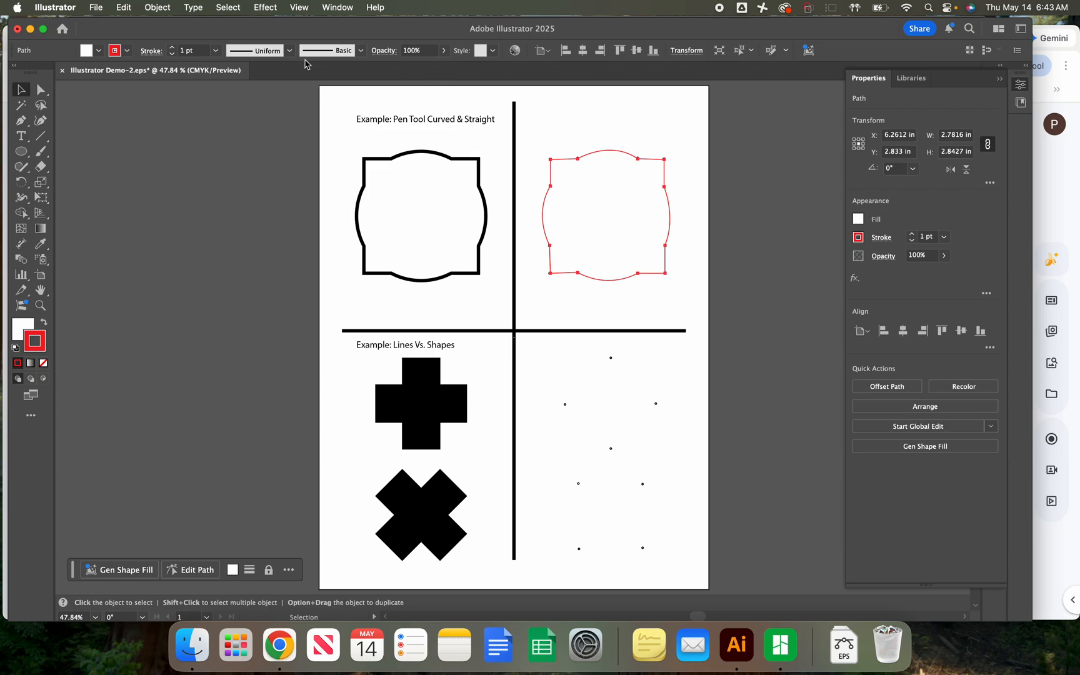
click(173, 50)
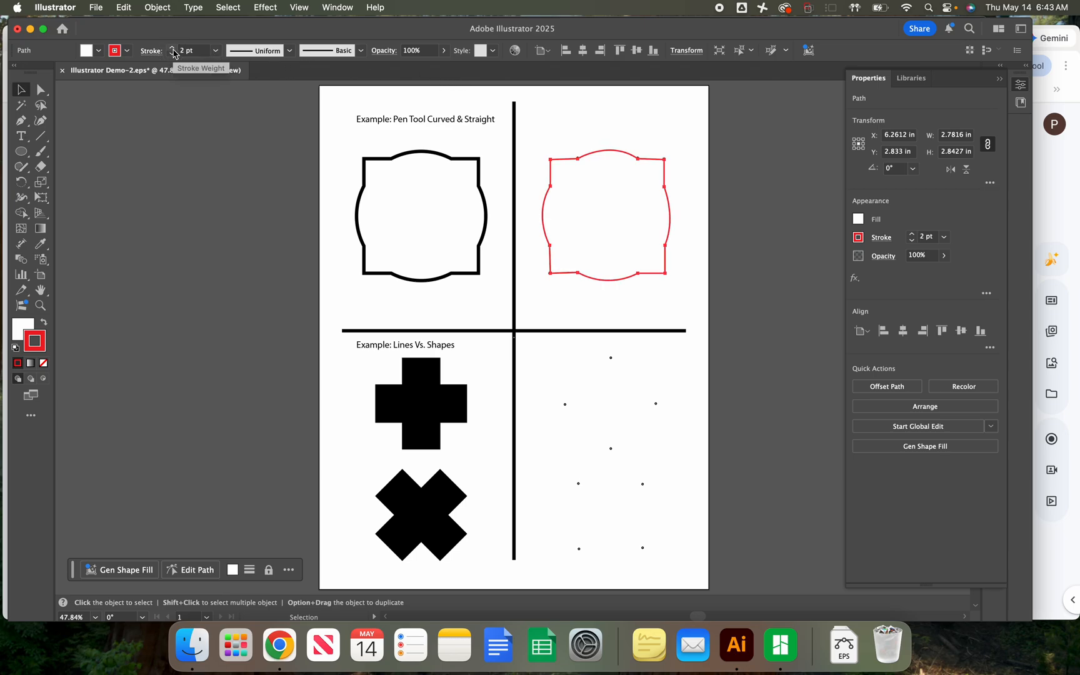
click(173, 50)
click(174, 49)
click(174, 50)
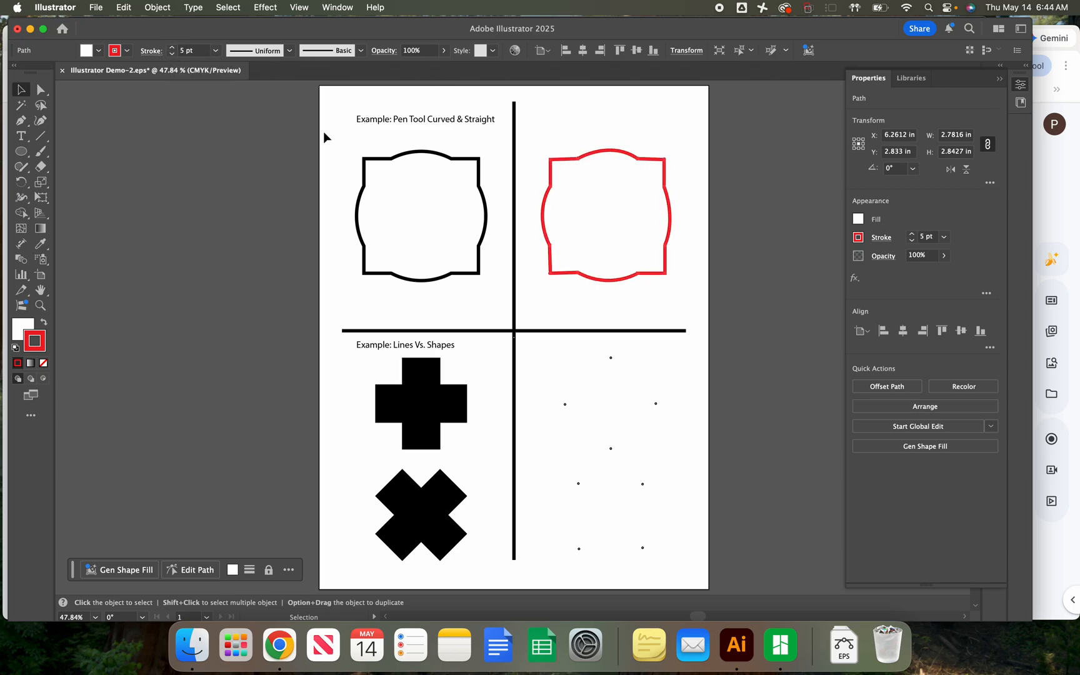
click(539, 141)
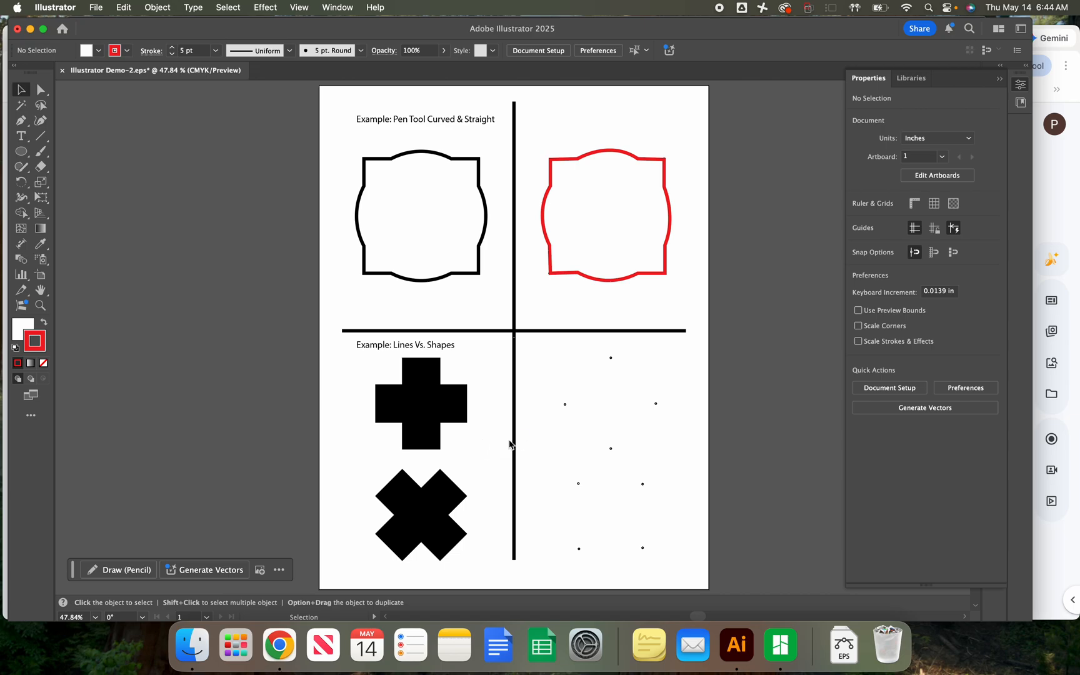
Compare the artwork in Outline and Preview modes to examine which example is made of lines and which is a shape
key(super+y)
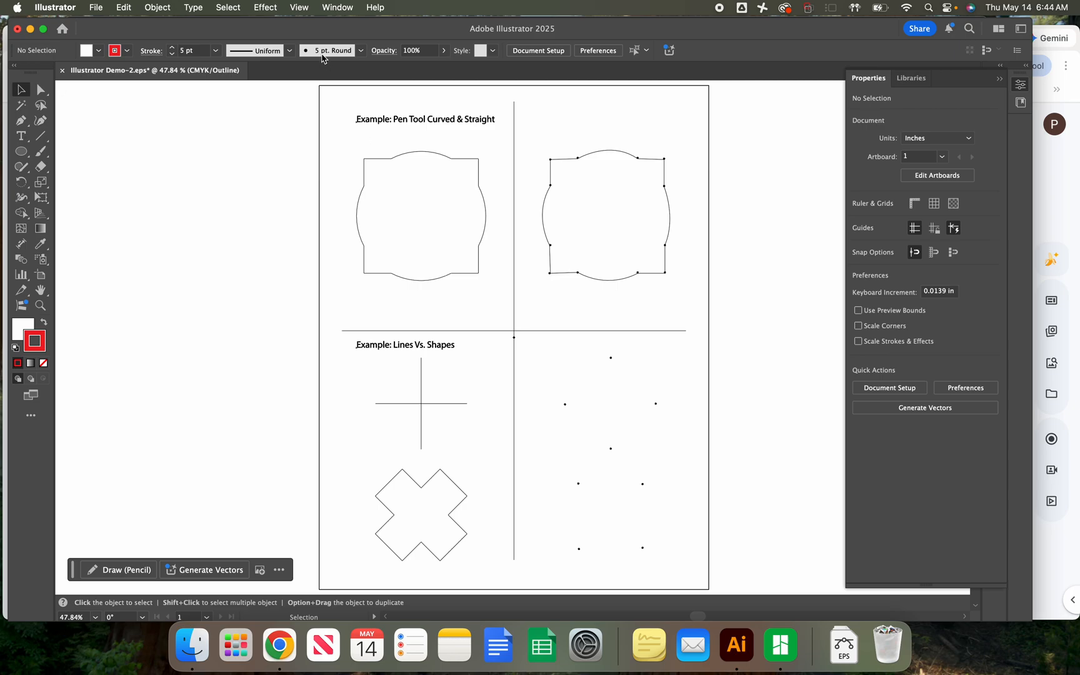
click(301, 8)
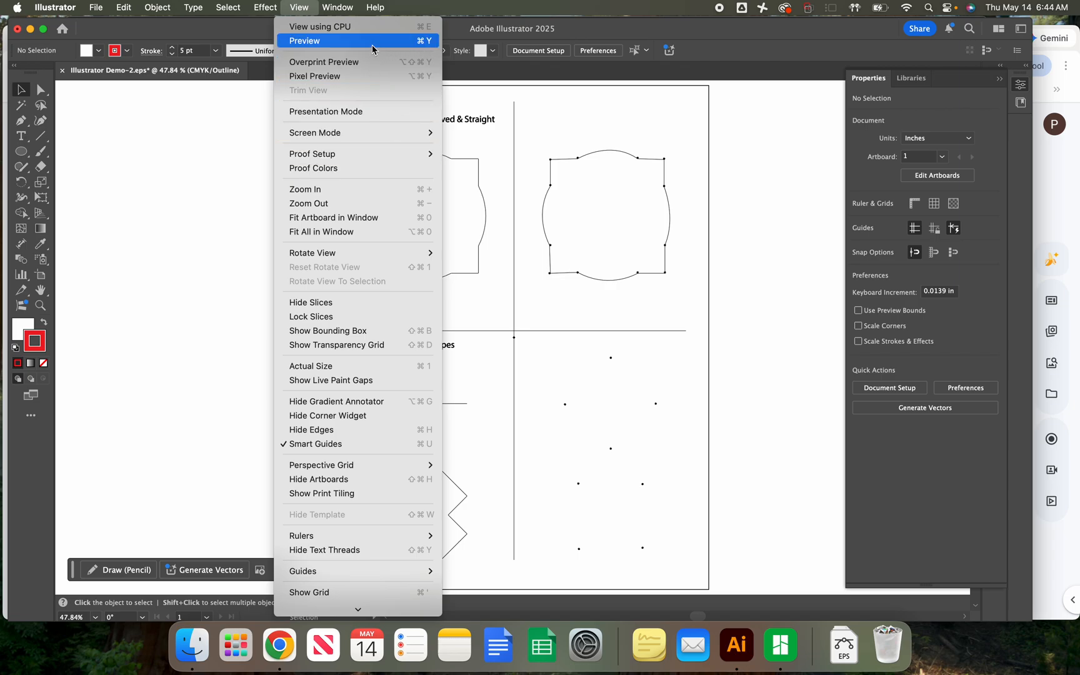
click(304, 9)
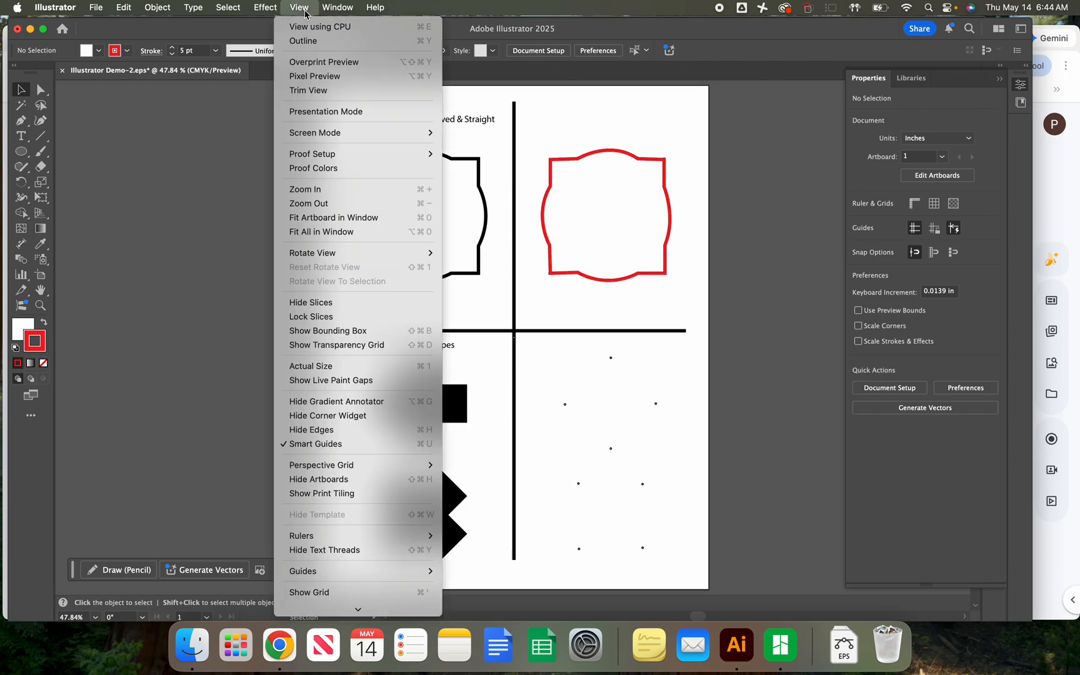
click(351, 43)
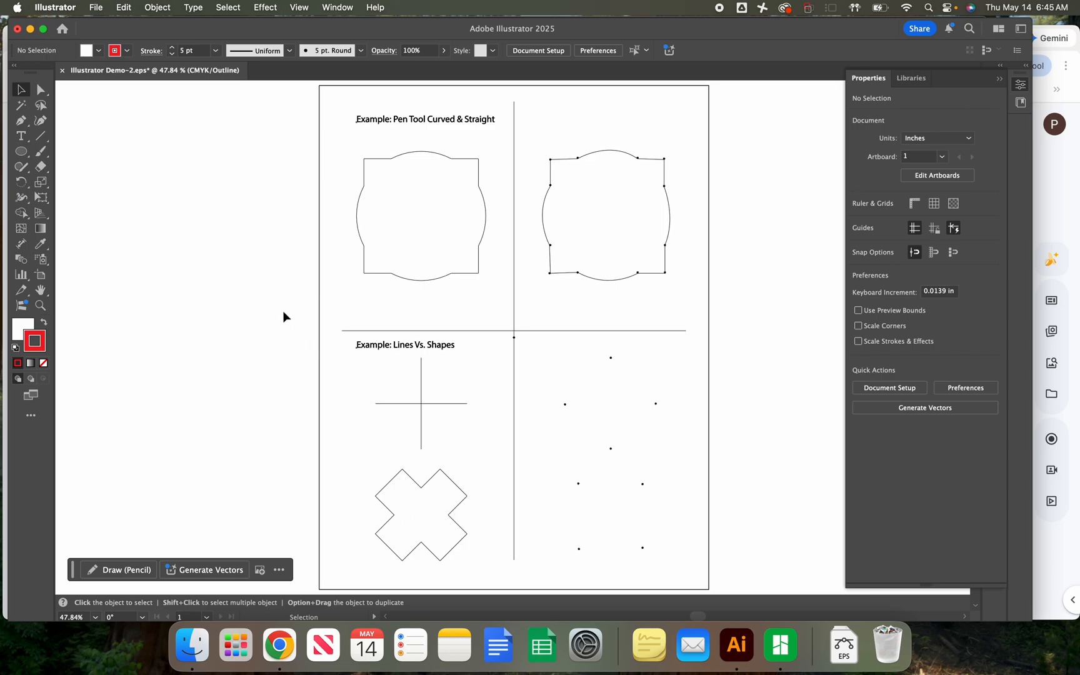
key(a)
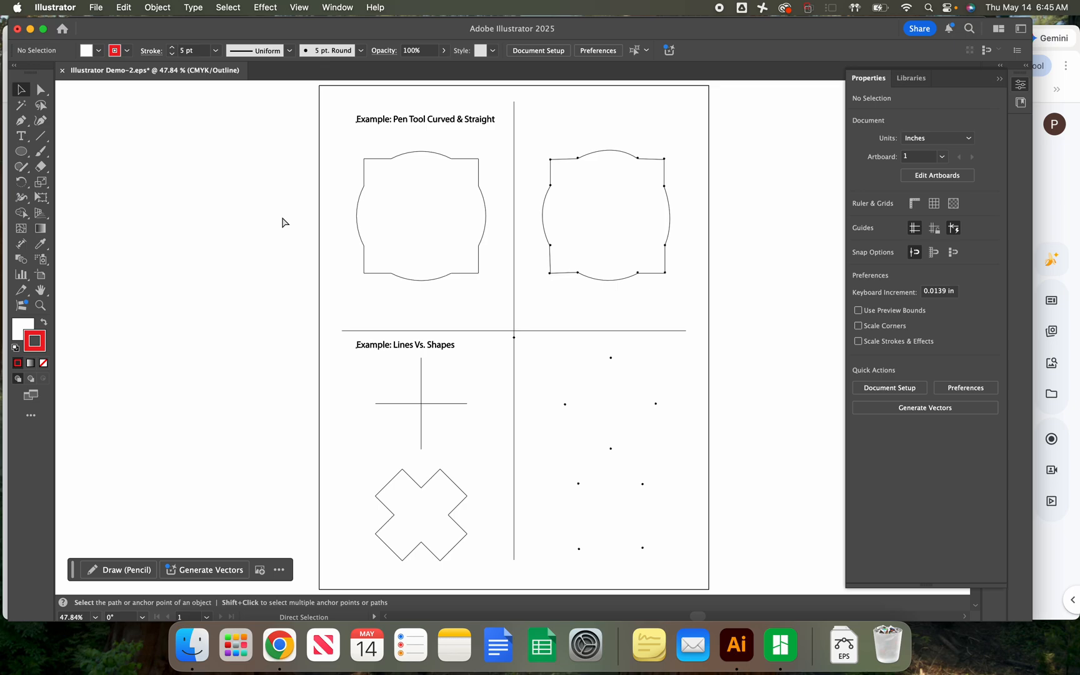
key(super+y)
key(v)
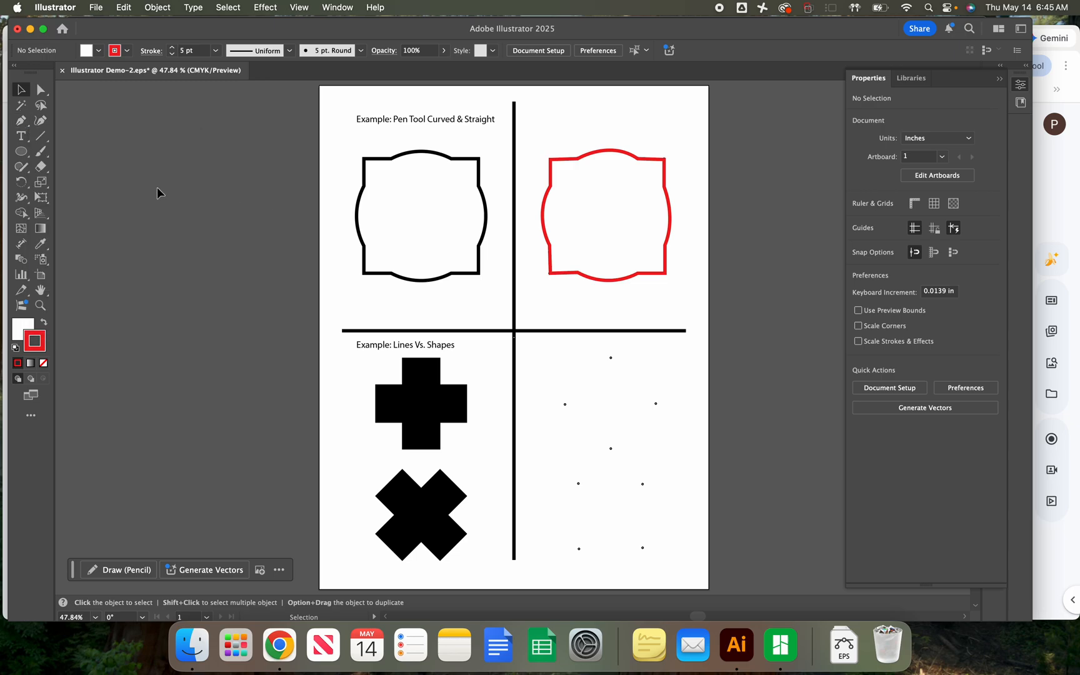
Draw a vertical and a horizontal line segment between the four upper dots of the Lines Vs. Shapes exercise, forming a plus
click(41, 139)
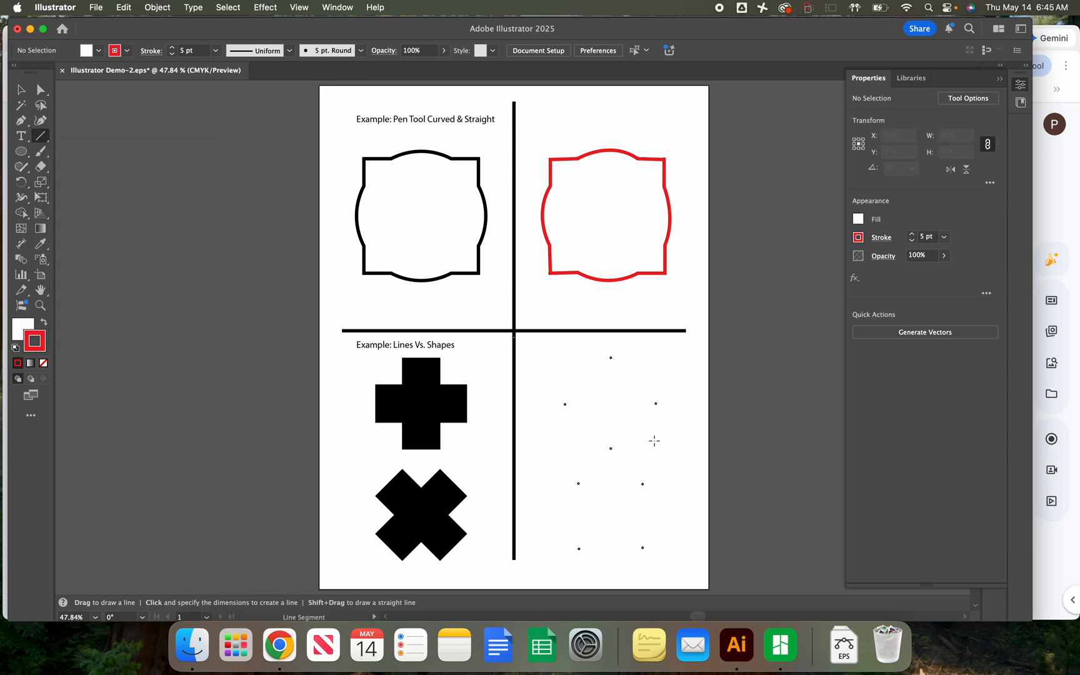
drag(610, 357, 611, 447)
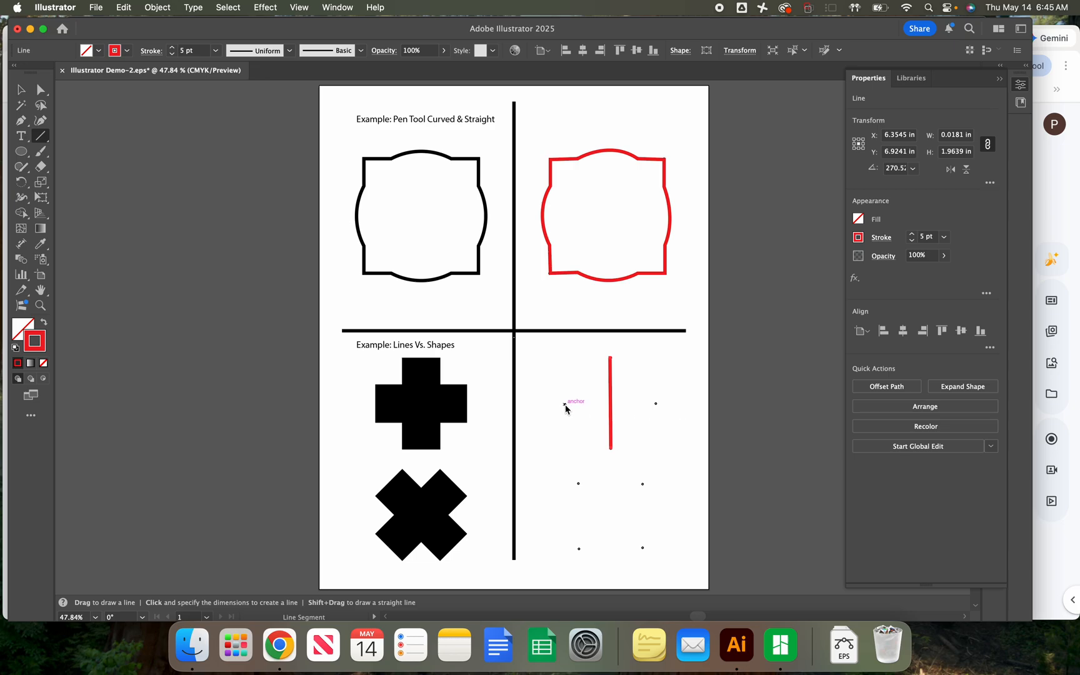
drag(565, 404, 655, 405)
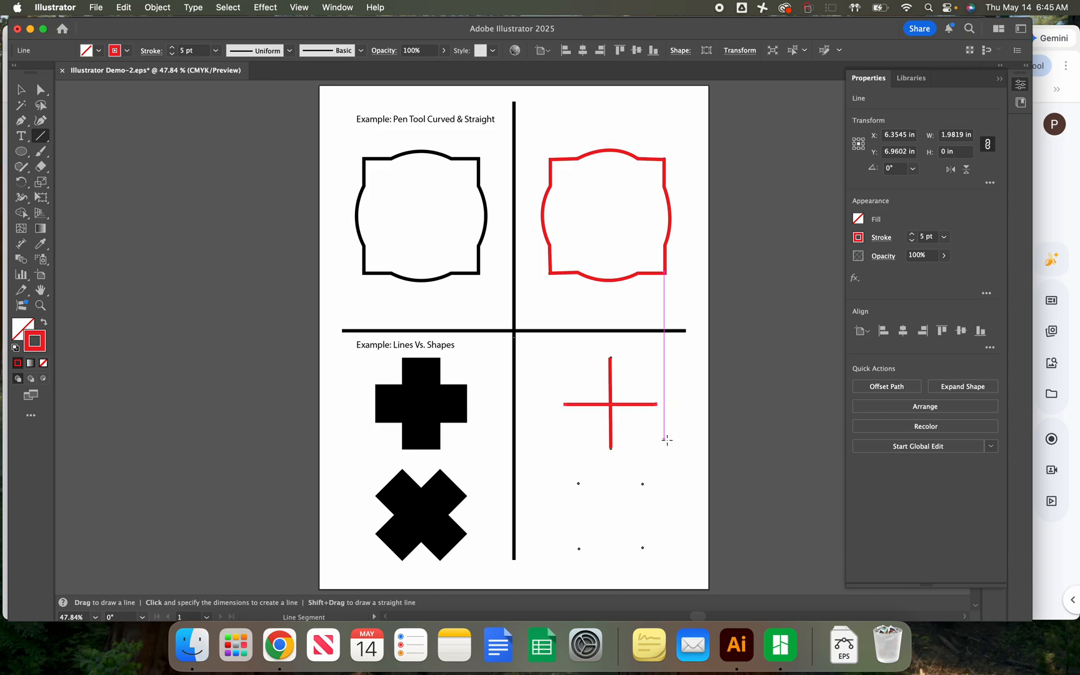
click(21, 89)
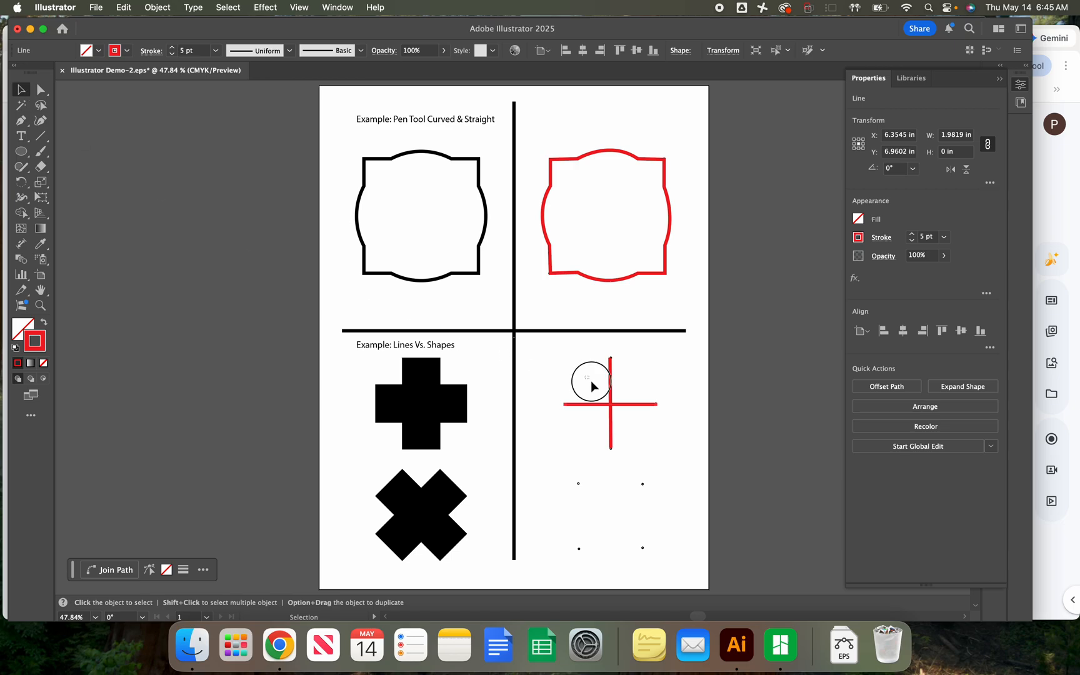
Set the stroke weight of both line segments of the red plus to 60 pt and deselect them
drag(591, 381, 631, 417)
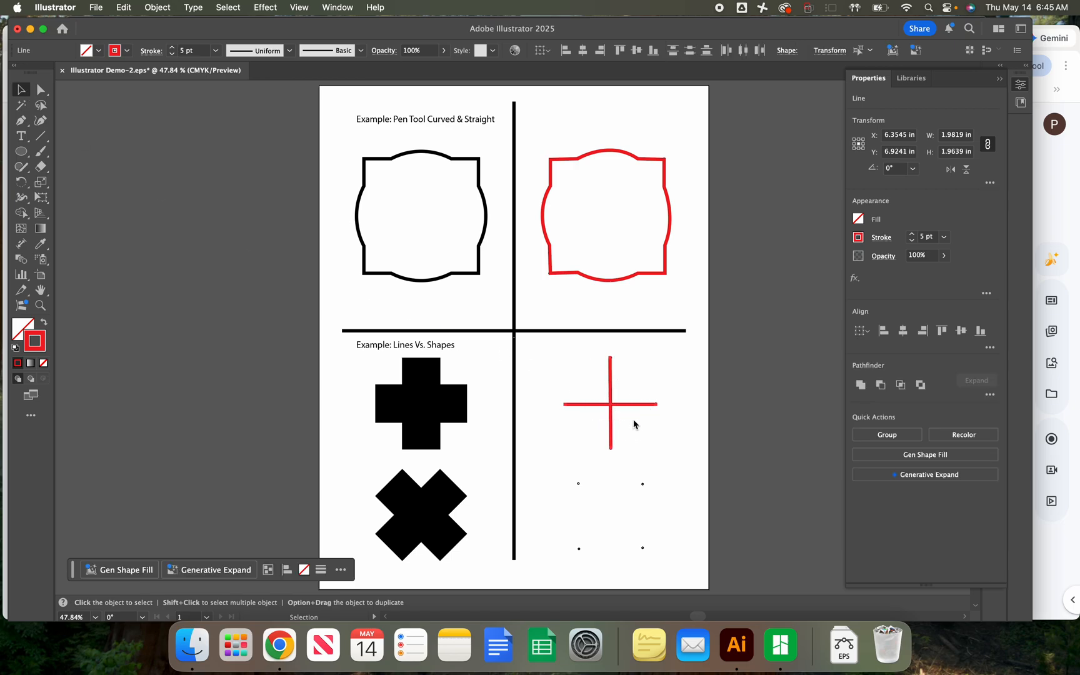
click(944, 237)
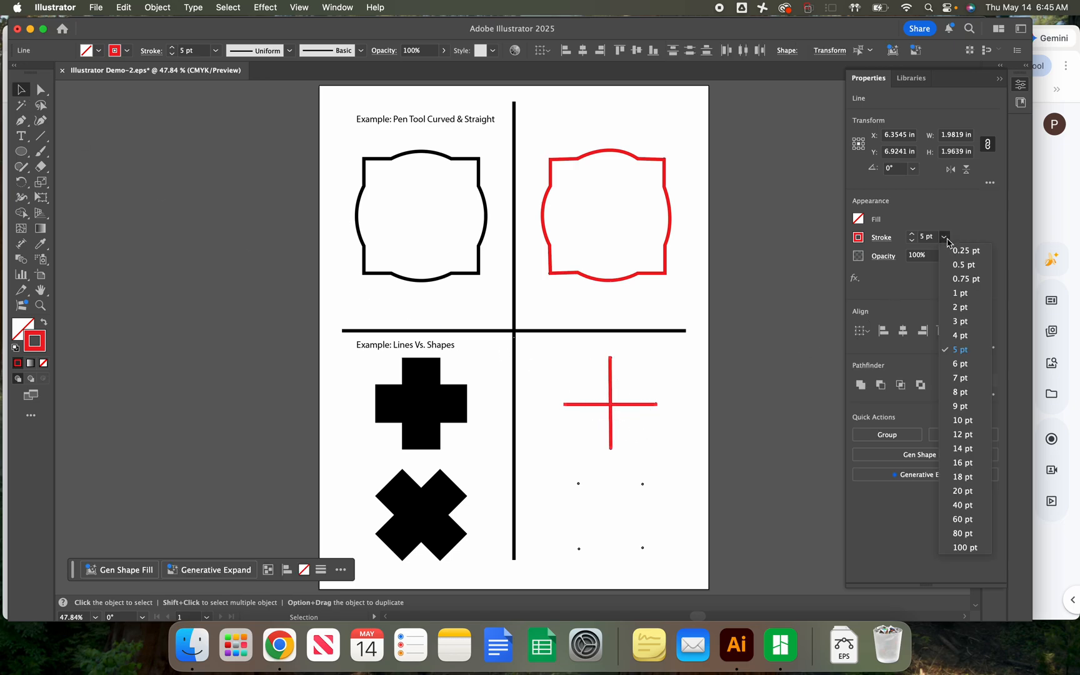
click(978, 510)
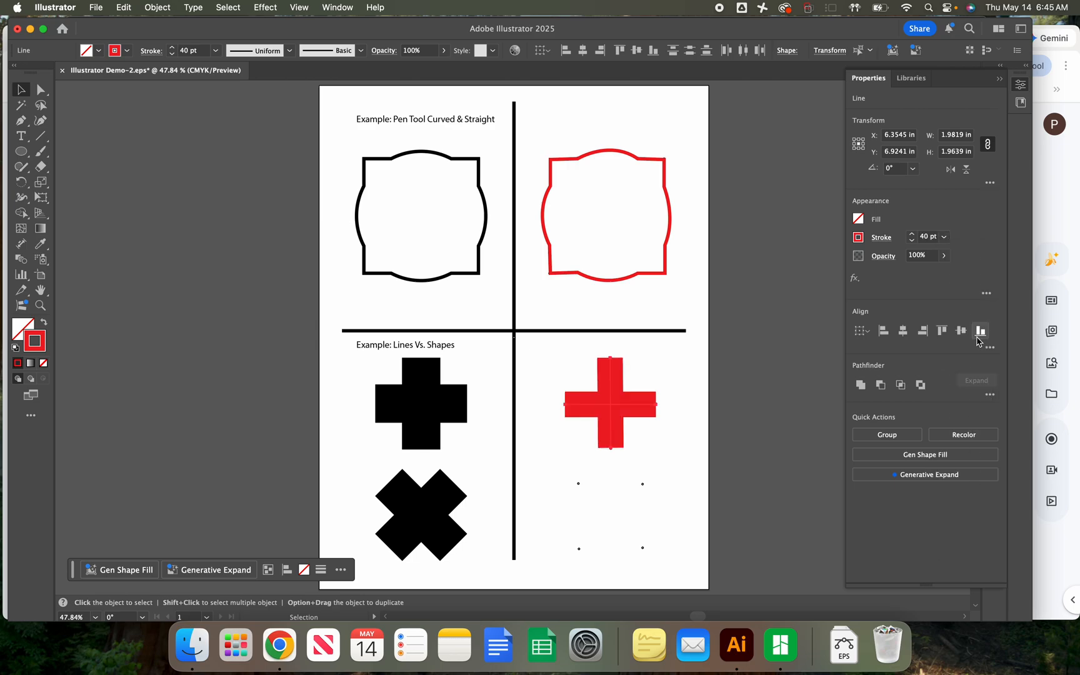
click(944, 237)
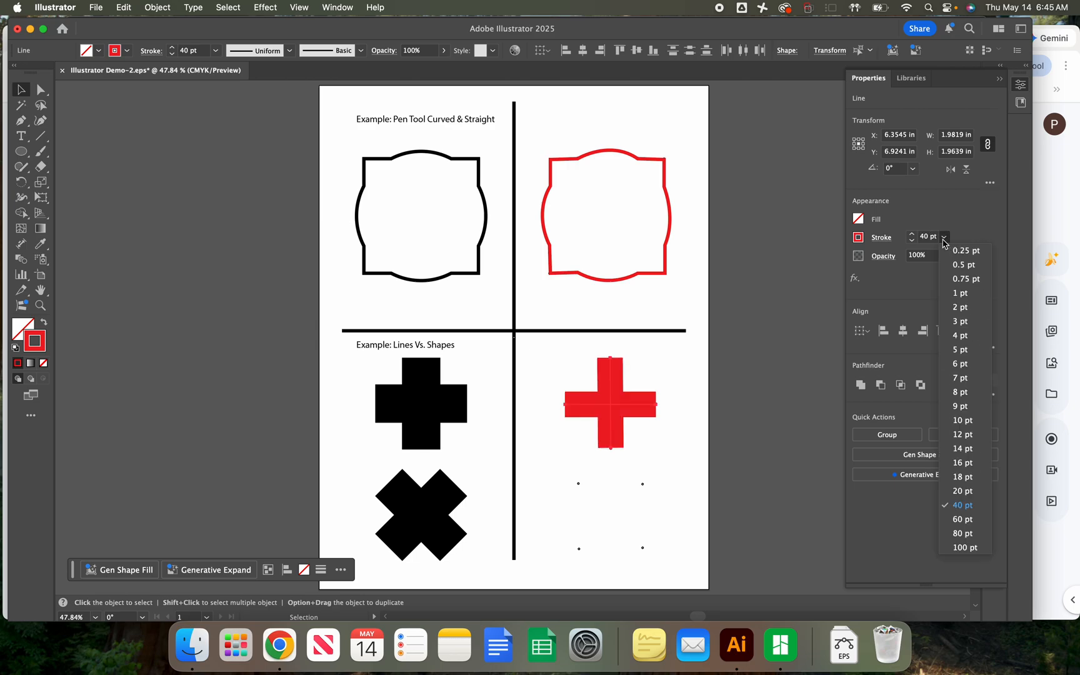
click(976, 519)
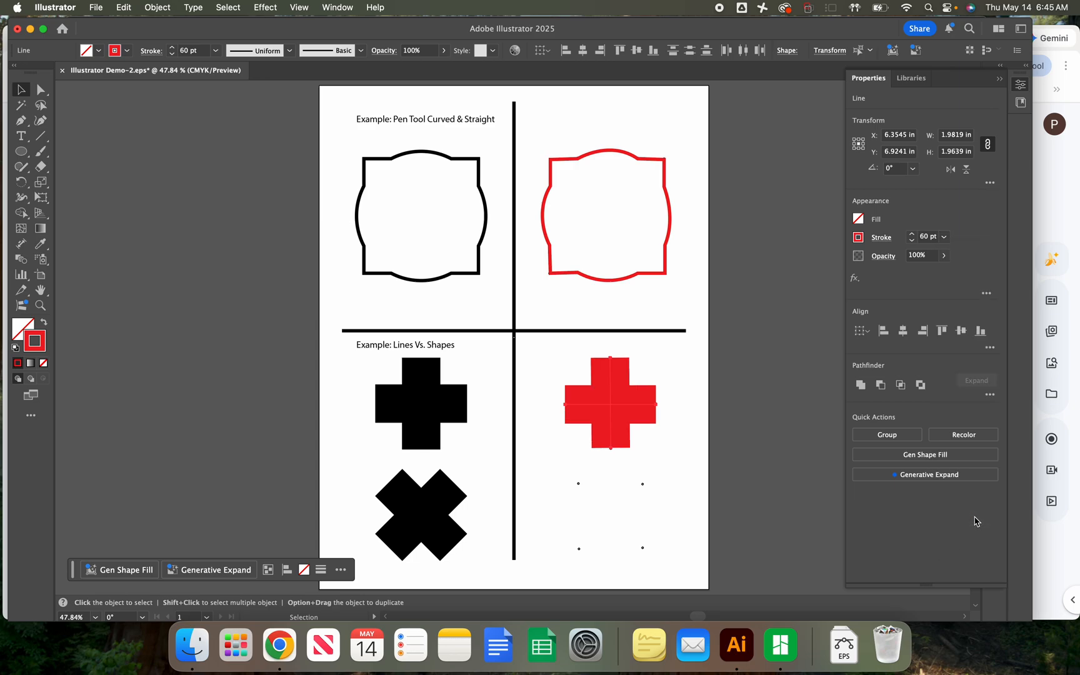
click(697, 438)
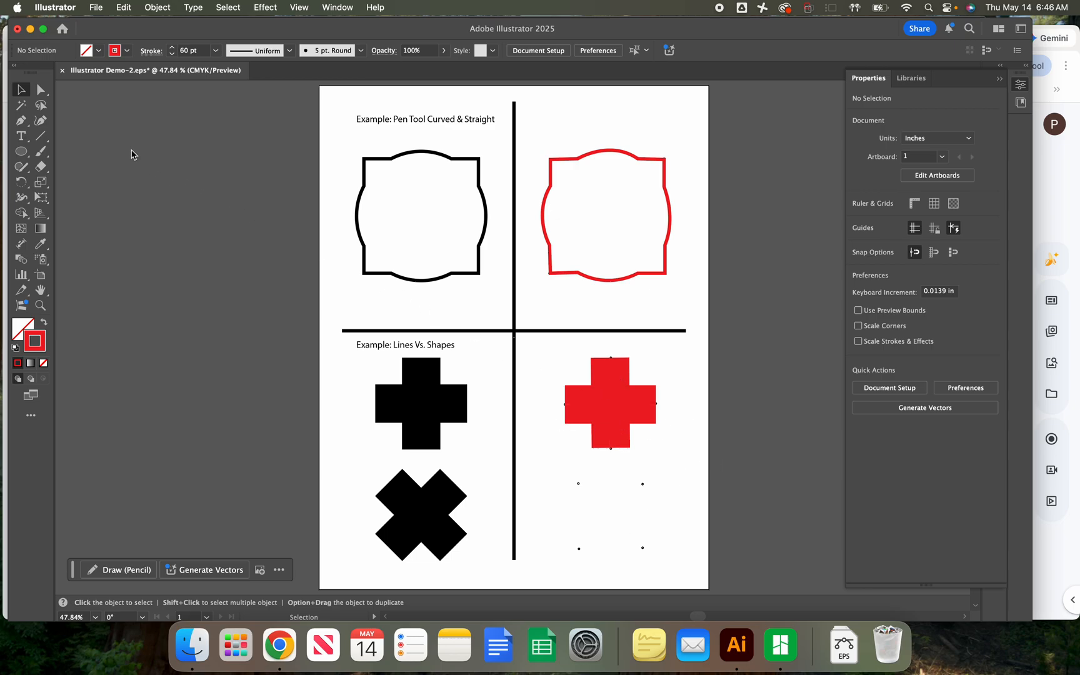
Draw two crossing diagonal line segments between the four lower dots of the Lines Vs. Shapes exercise, forming an X
click(39, 138)
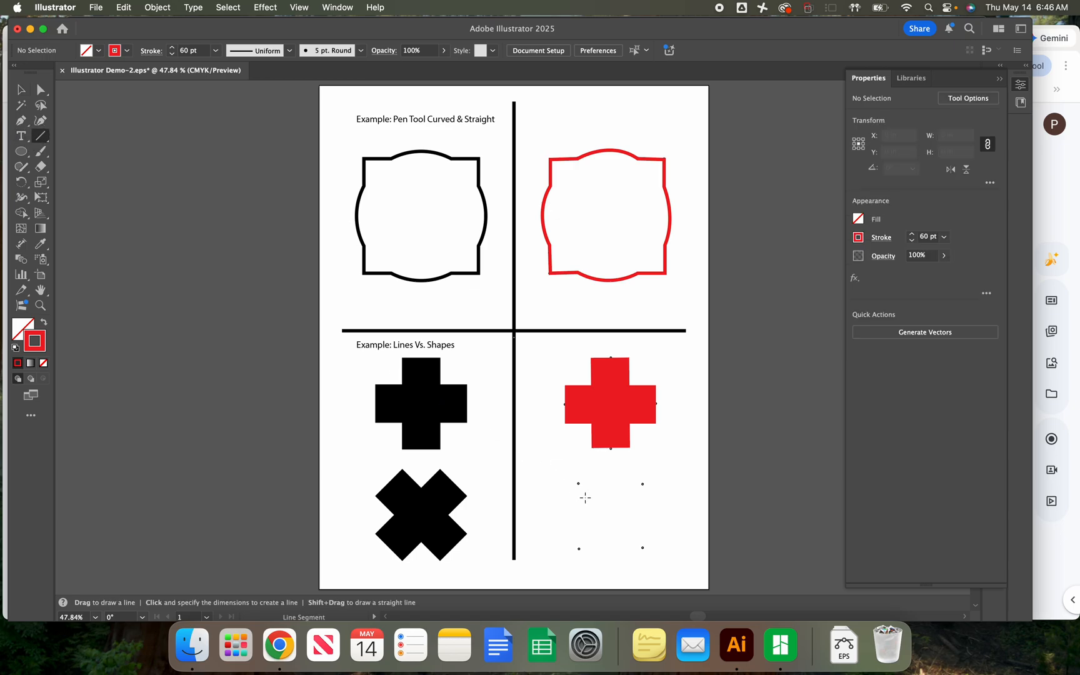
drag(578, 483, 644, 548)
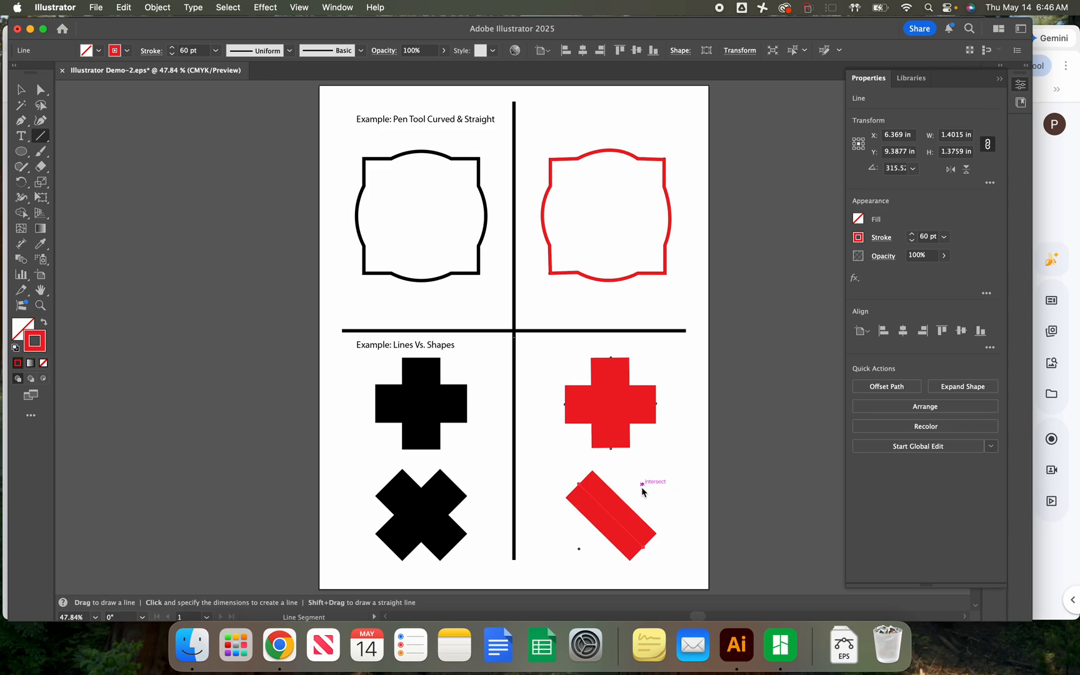
drag(643, 485, 580, 551)
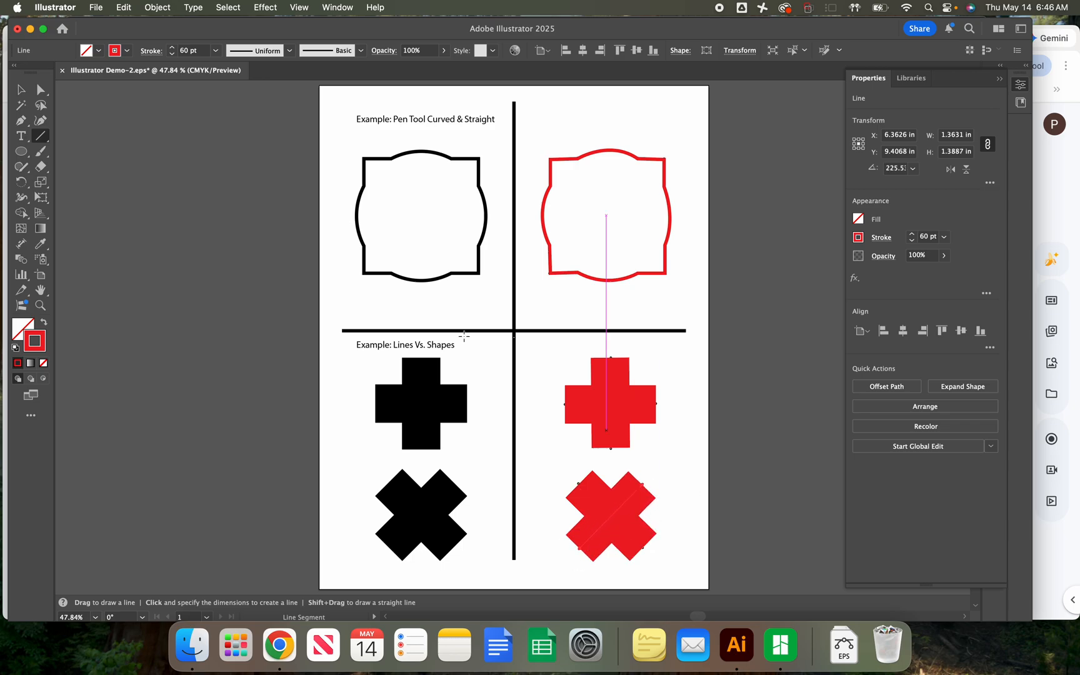
Select both diagonal lines of the red X and convert them to filled shapes with Outline Stroke
click(25, 91)
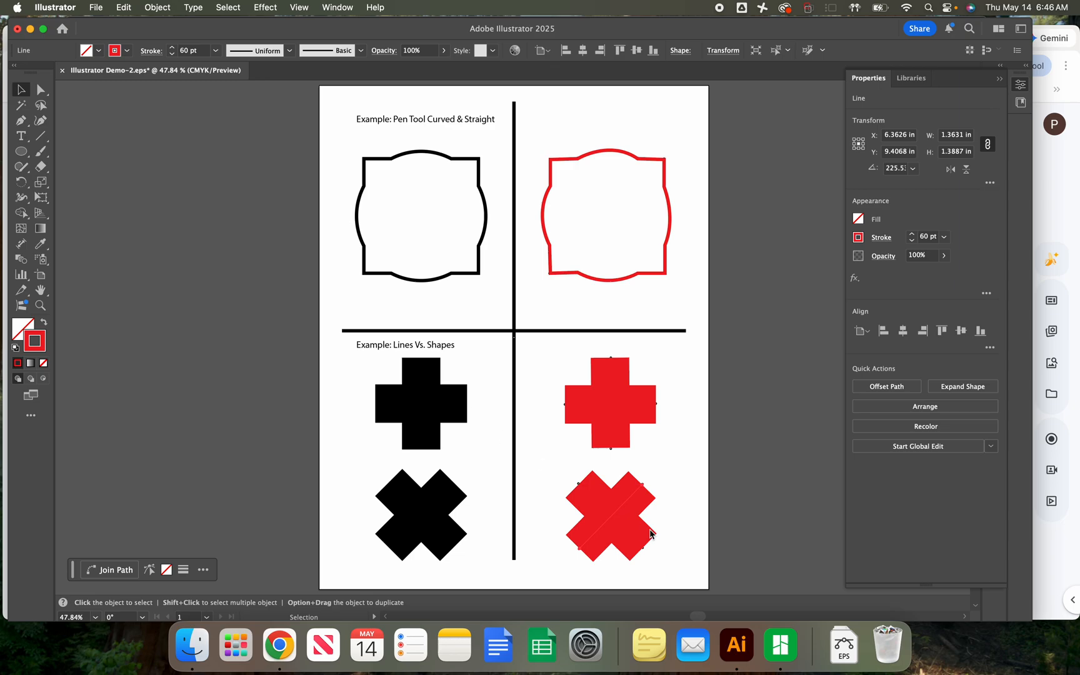
click(618, 512)
shift+click(588, 493)
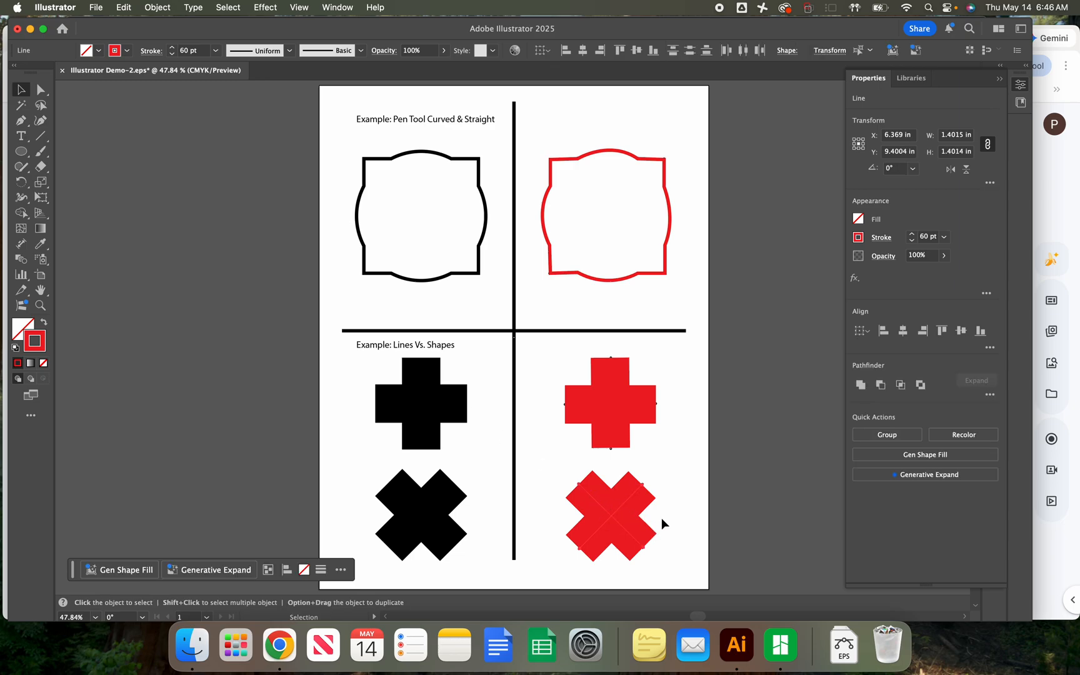
click(158, 9)
mouse_move(209, 373)
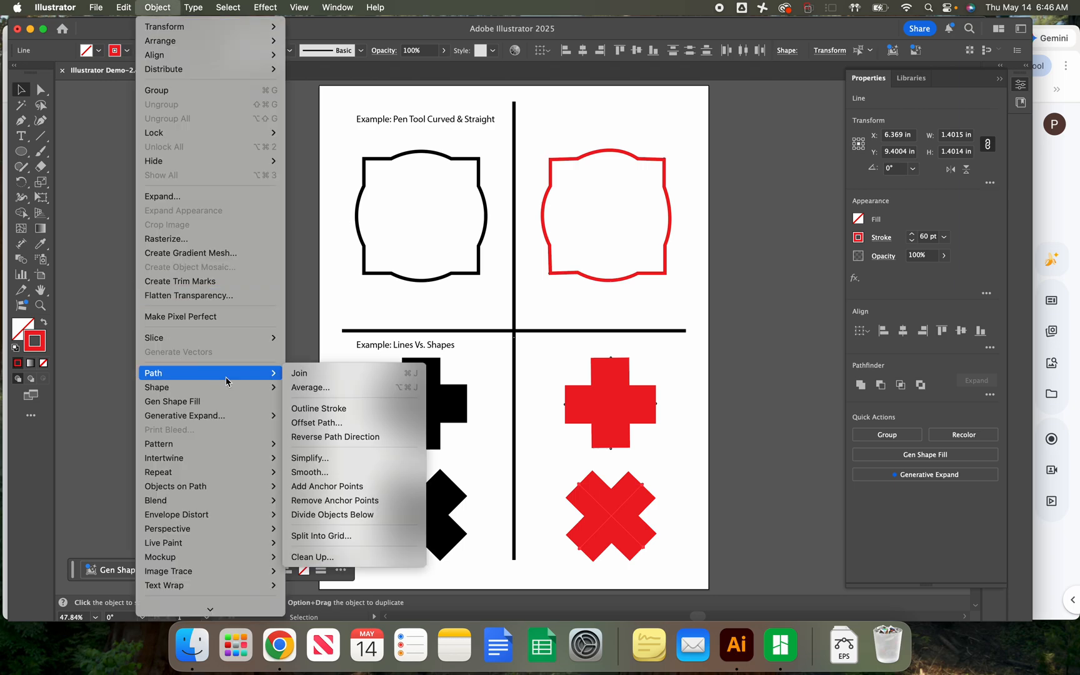
click(341, 409)
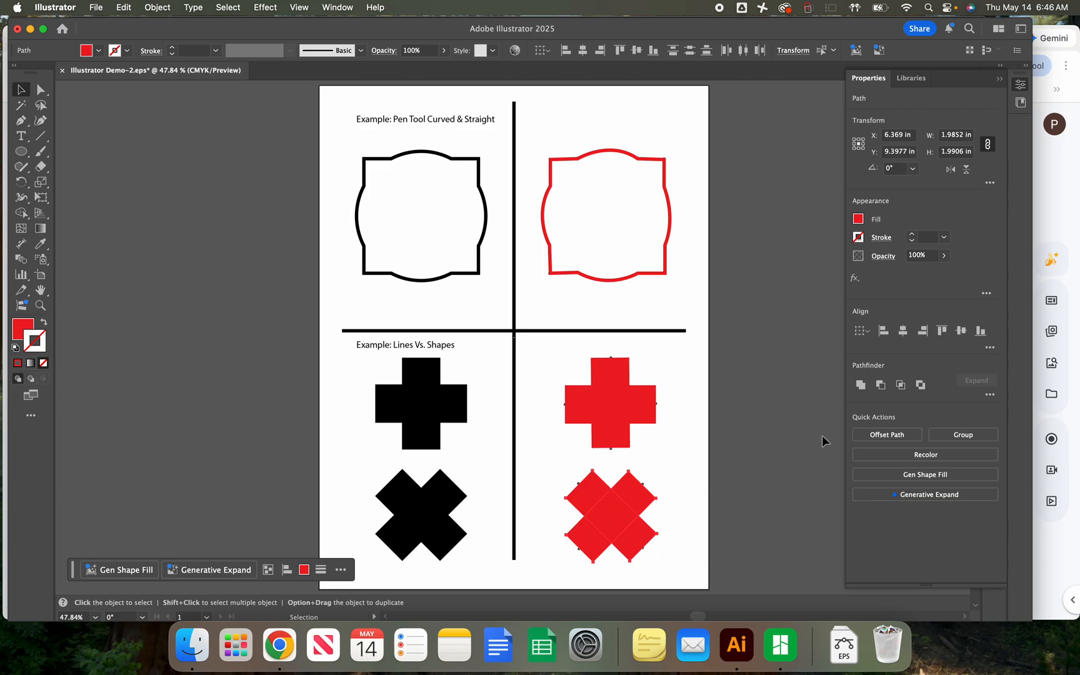
Unite the two outlined bars of the red X into a single shape, deselect it and check the artwork in Outline mode
click(861, 385)
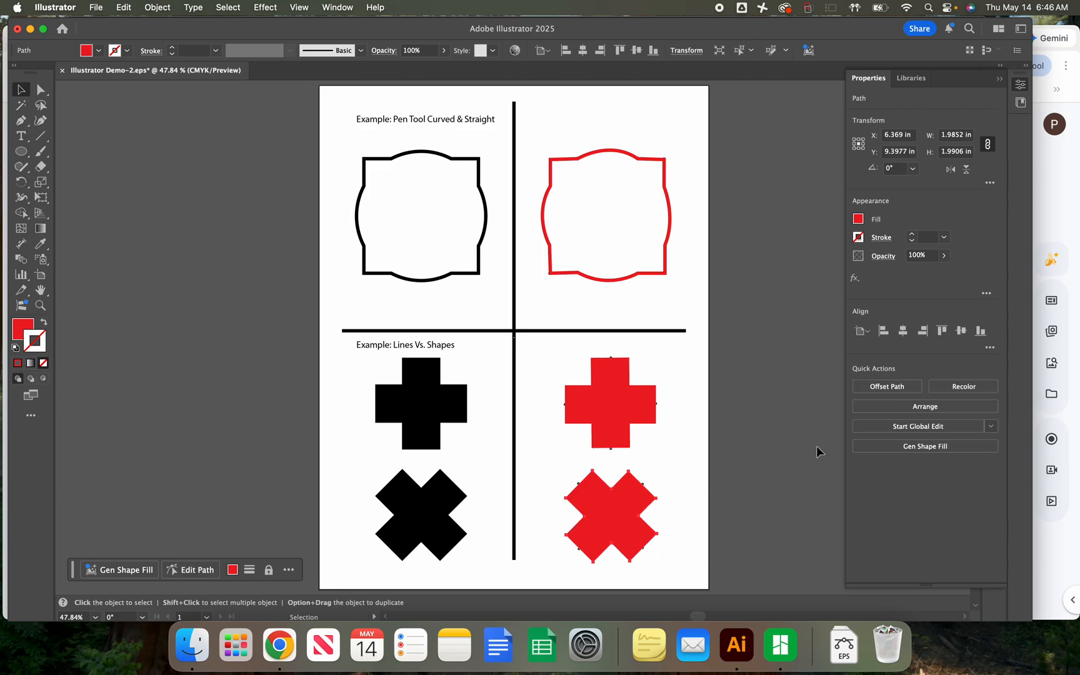
click(699, 491)
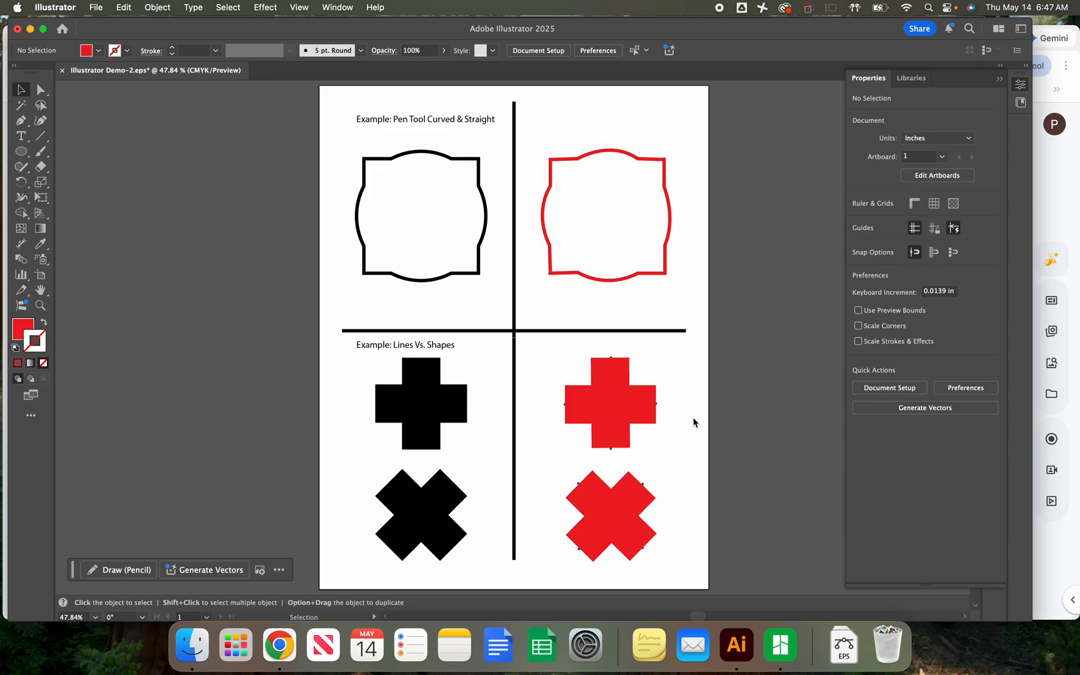
key(super+y)
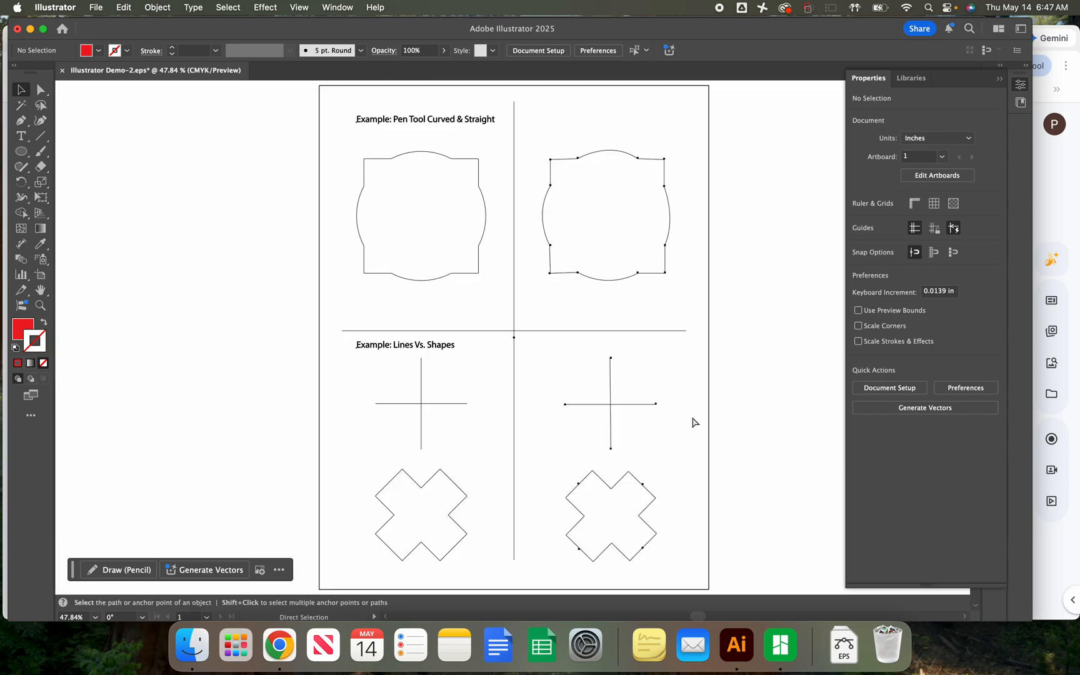